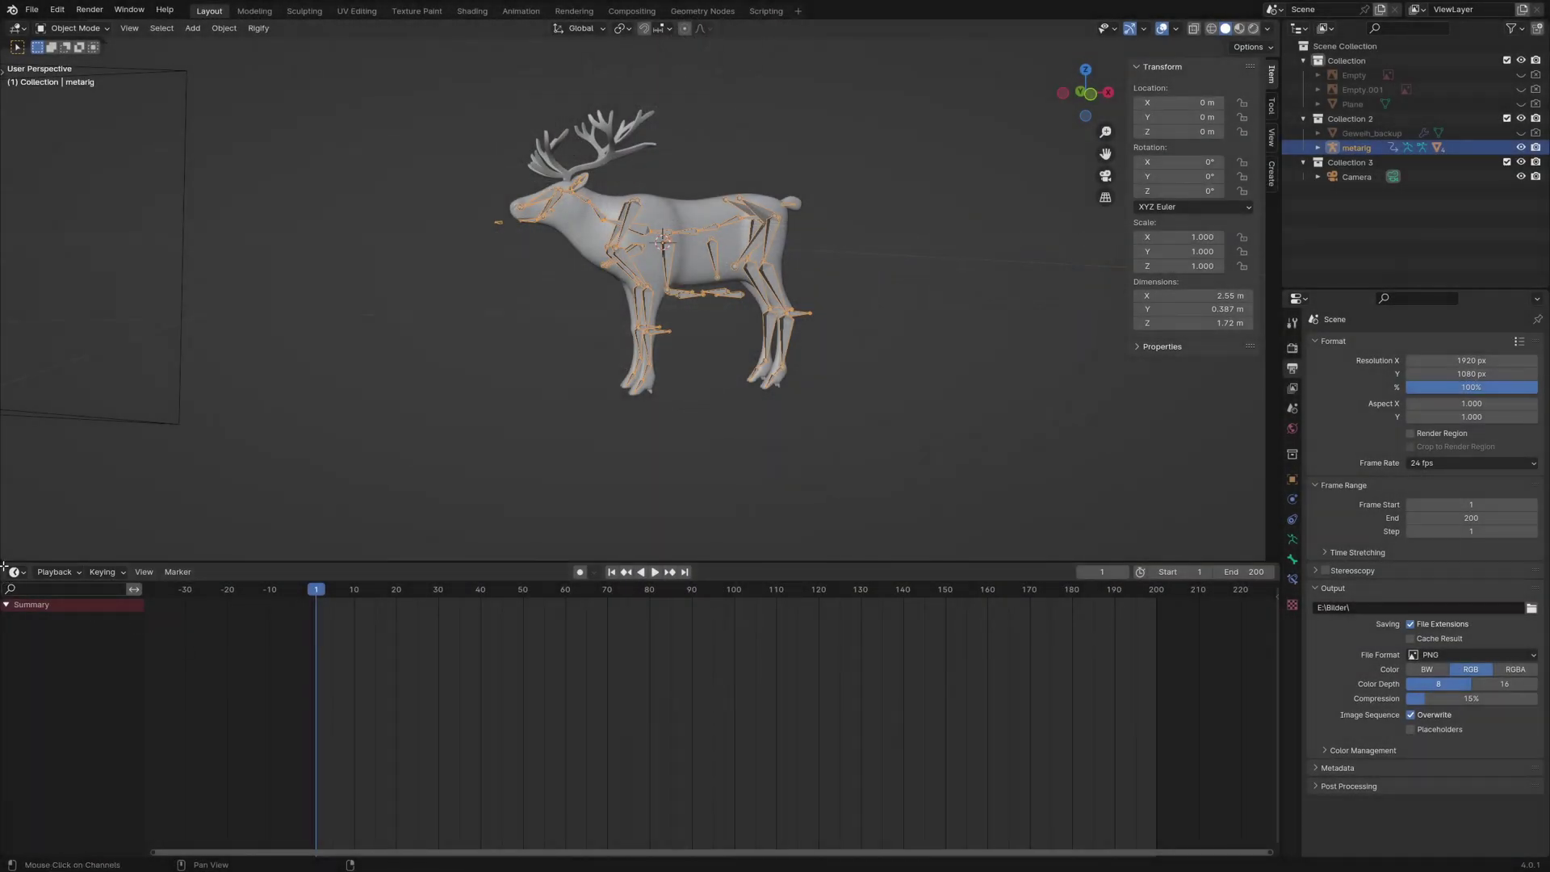
- Split the timeline area in two, with the upper editor as the Dope Sheet's Action Editor and the lower as Nonlinear Animation
left_click_drag(4, 567, 29, 721)
left_click(16, 572)
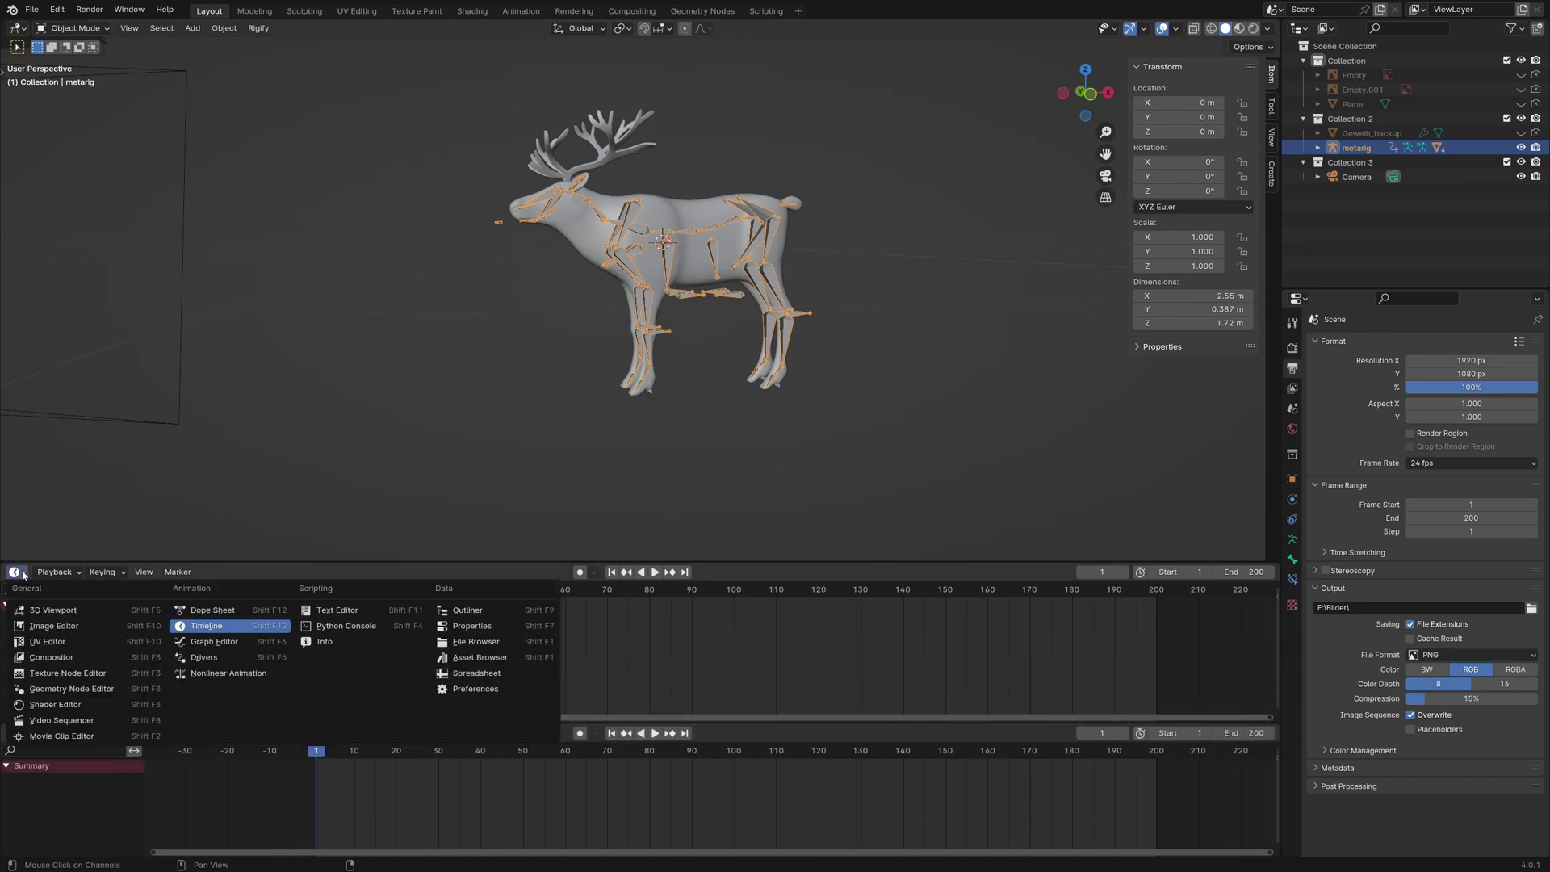
left_click(198, 611)
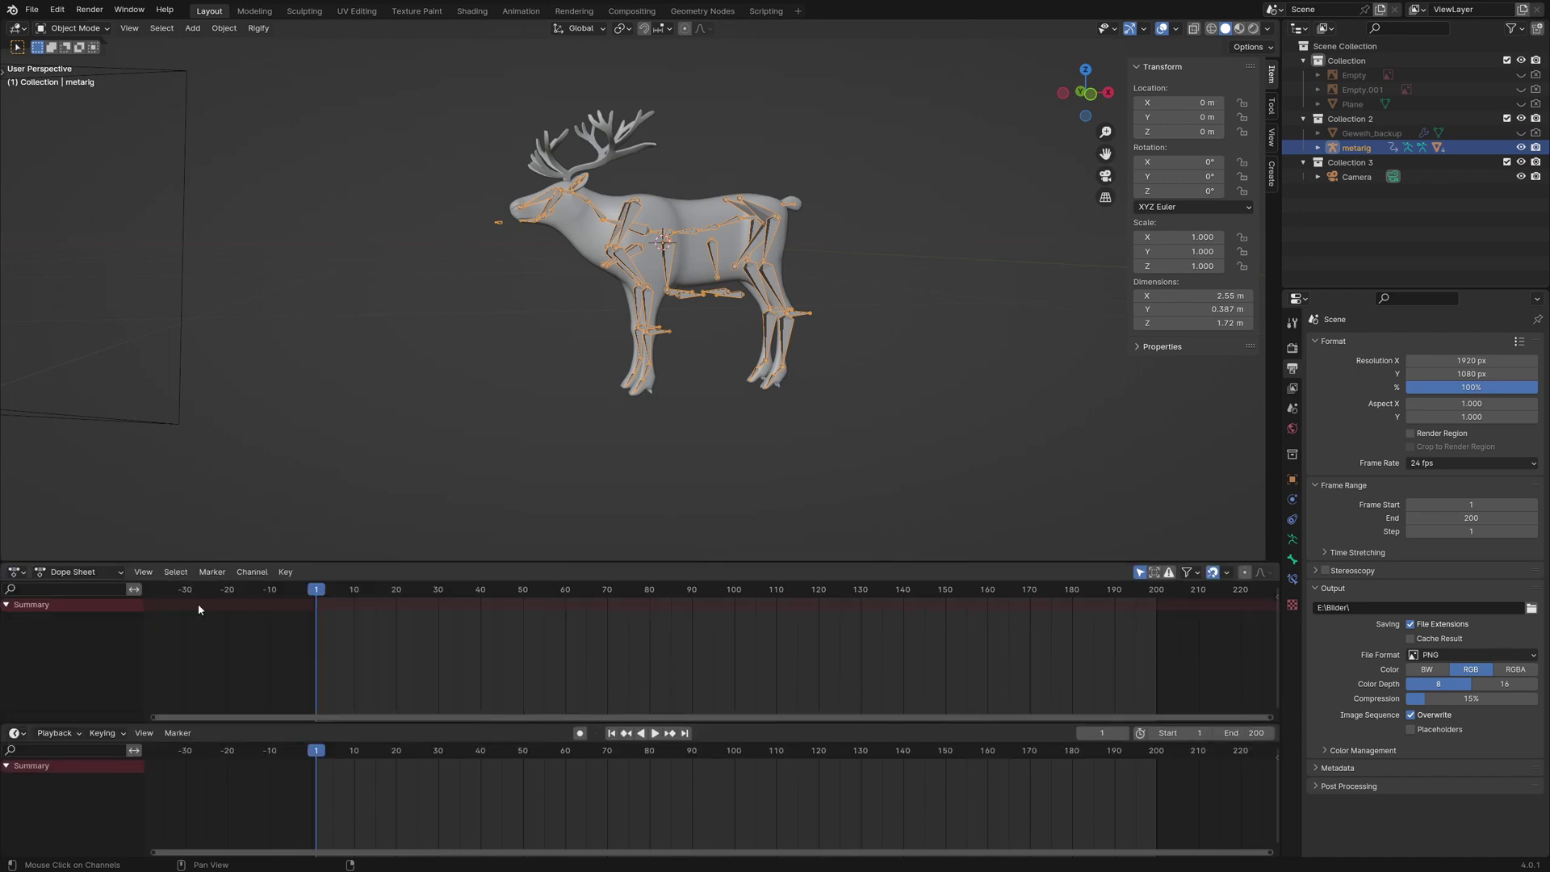
left_click(27, 732)
left_click(26, 732)
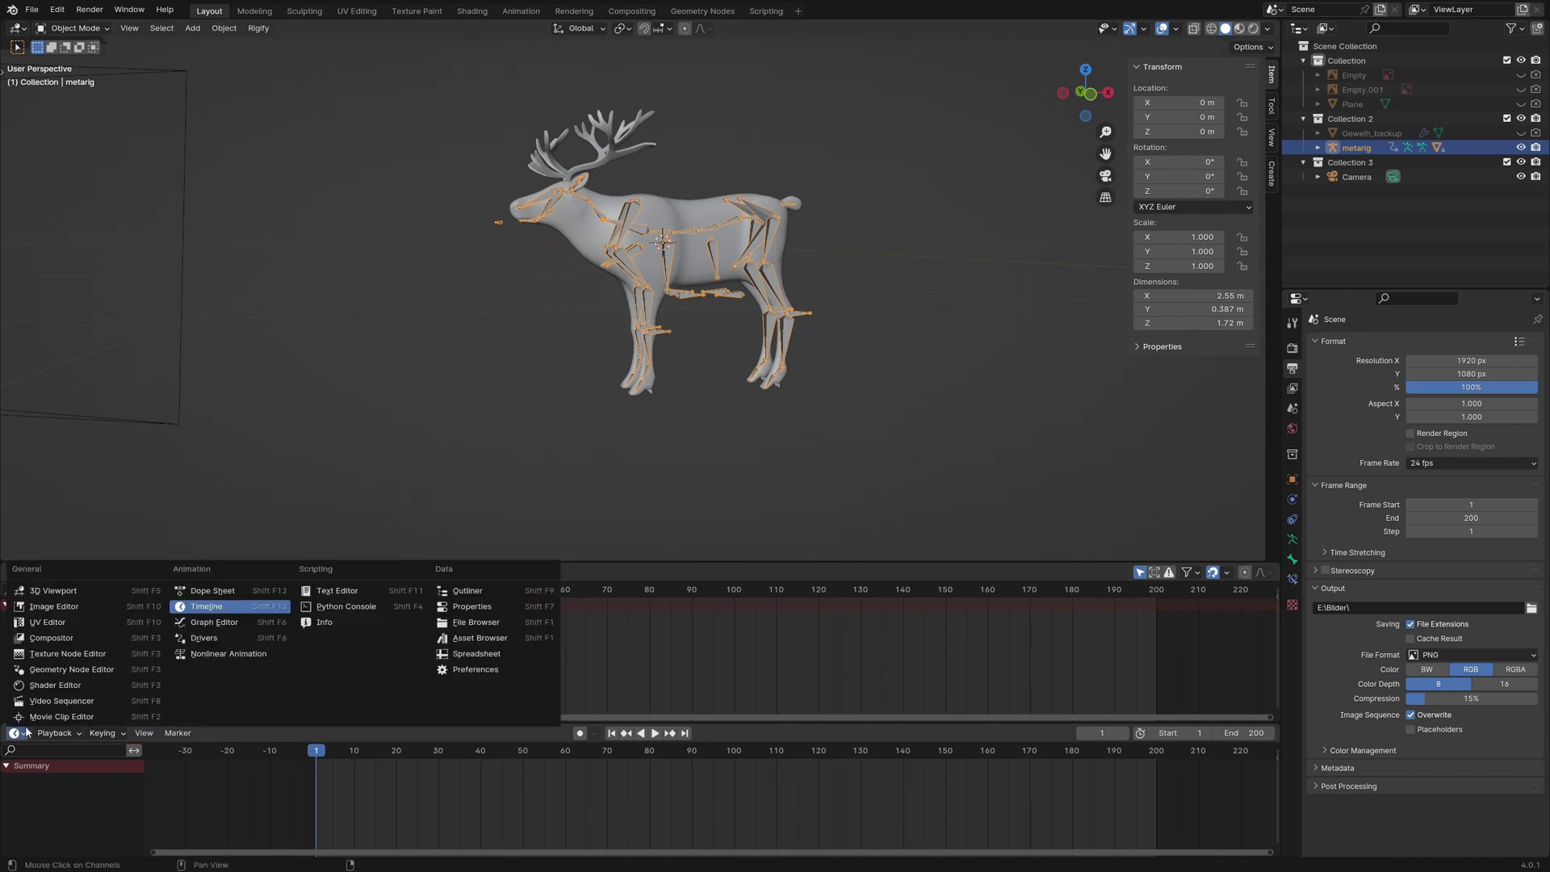
left_click(210, 655)
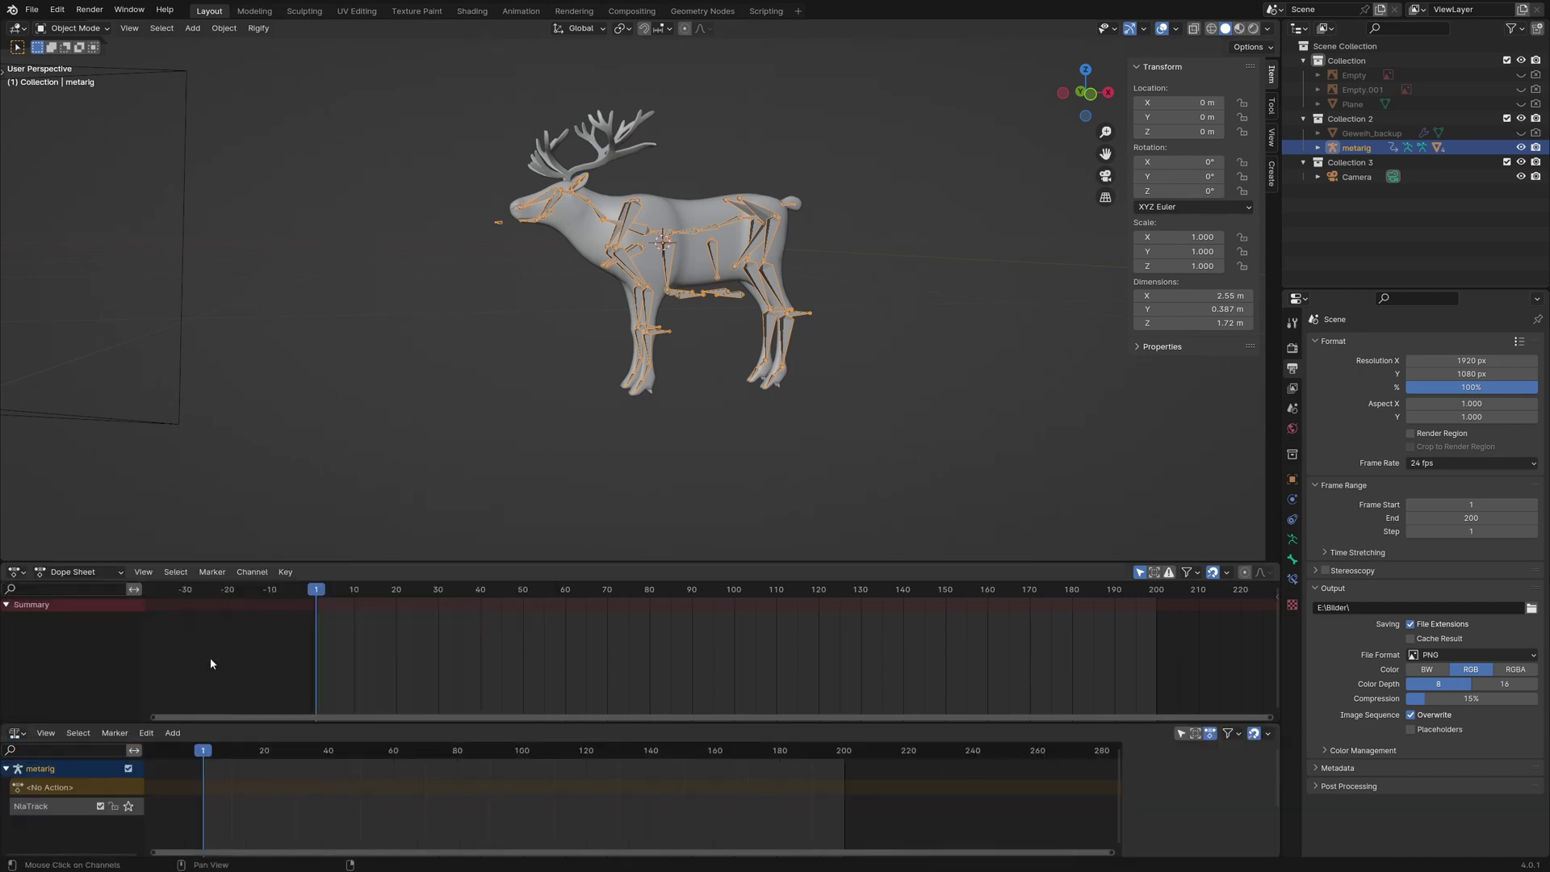
left_click(101, 573)
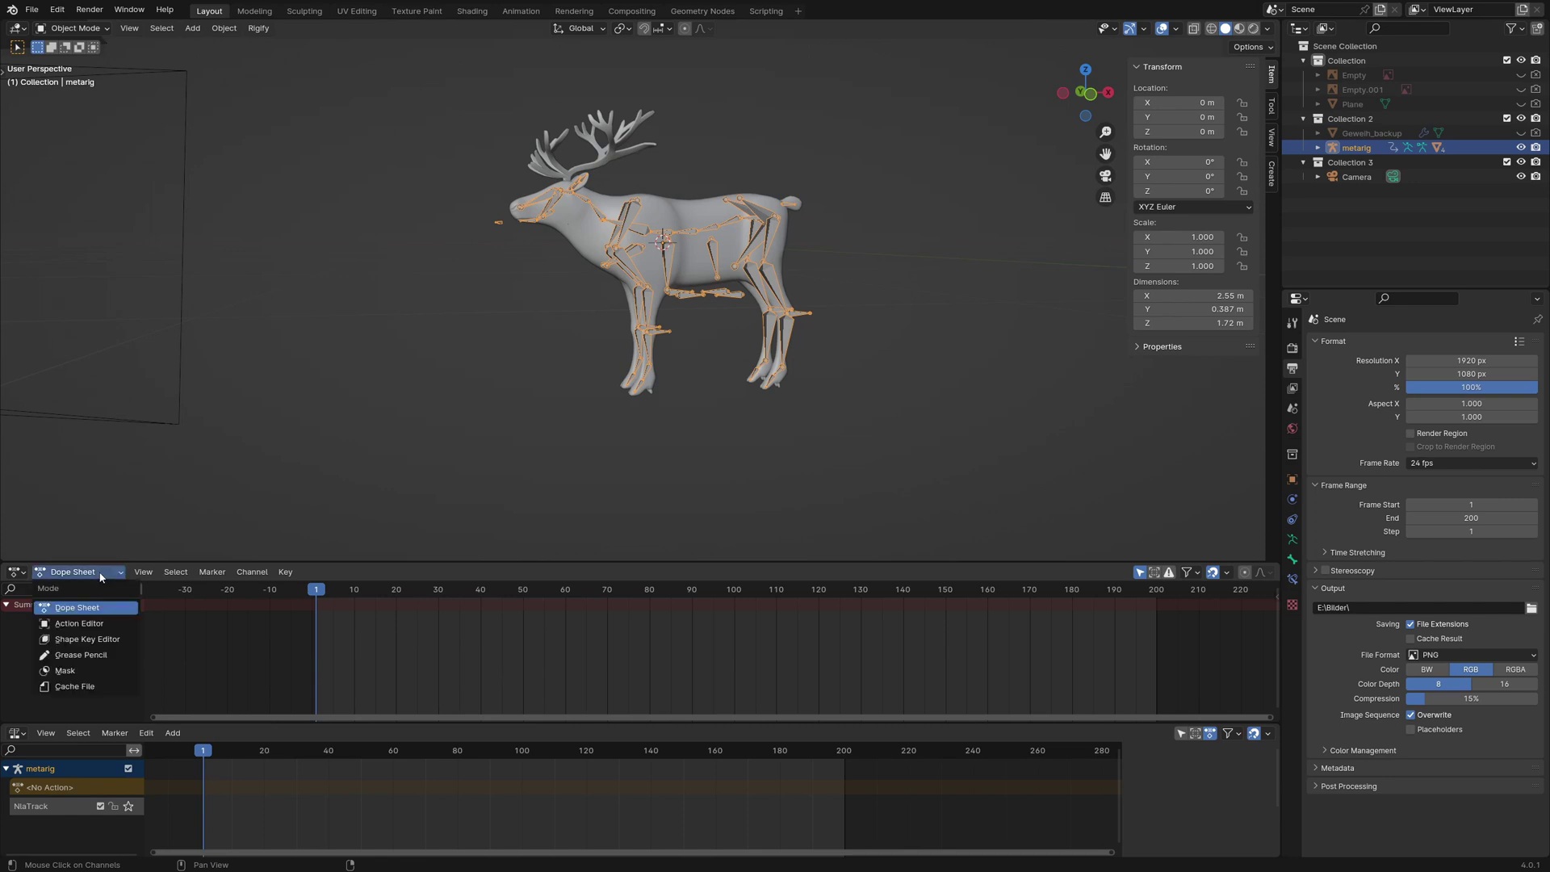
left_click(93, 624)
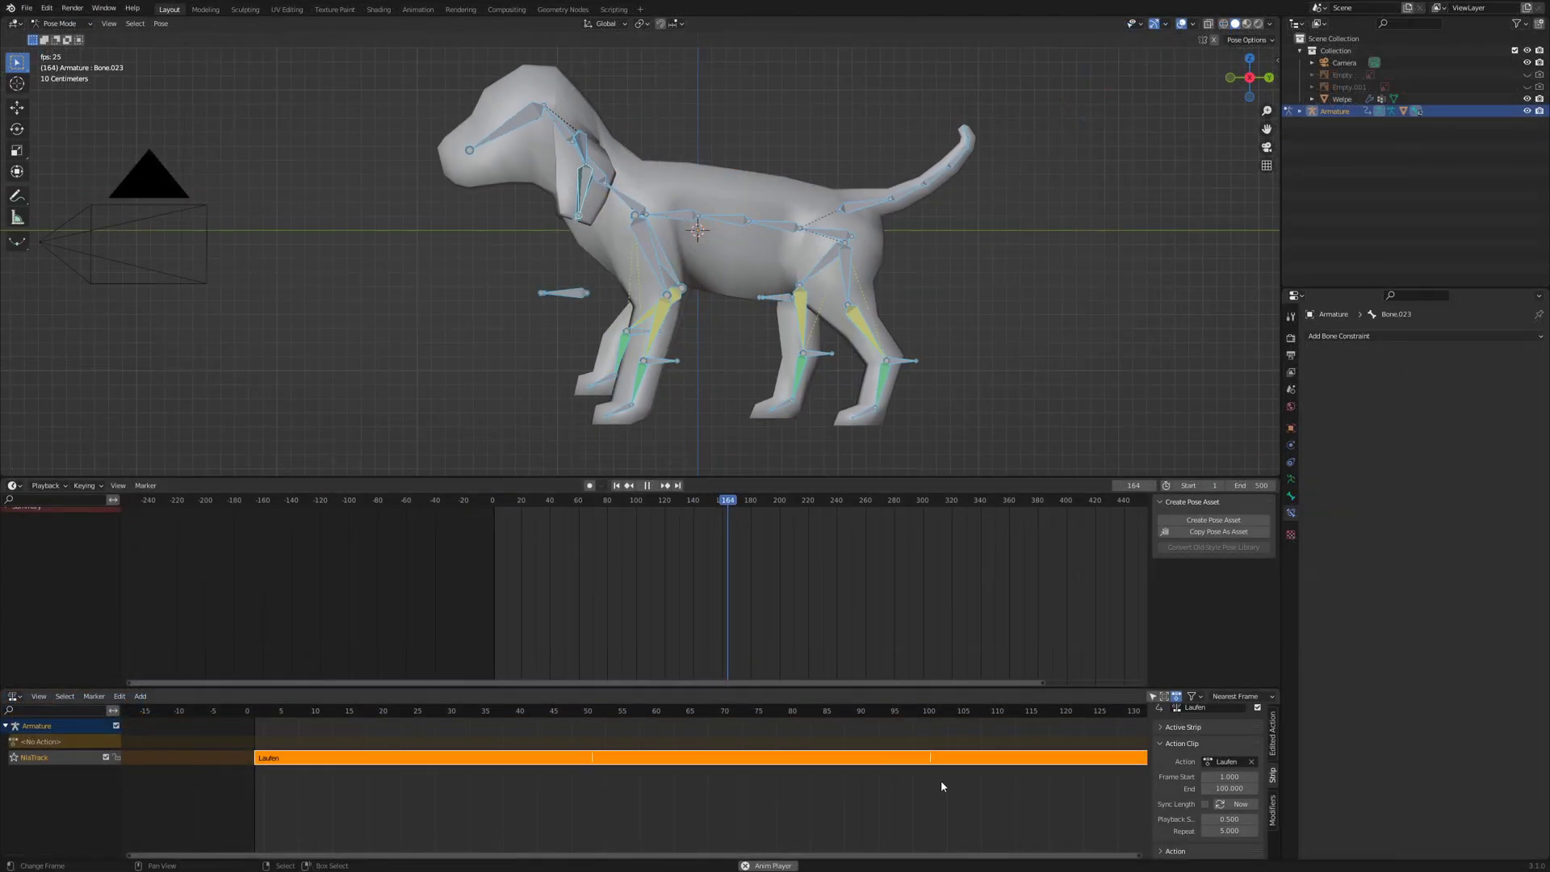
- View the whole repeated Laufen strip in the dog scene's Nonlinear Animation editor and stop the playback
scroll(941, 780, "down", 6)
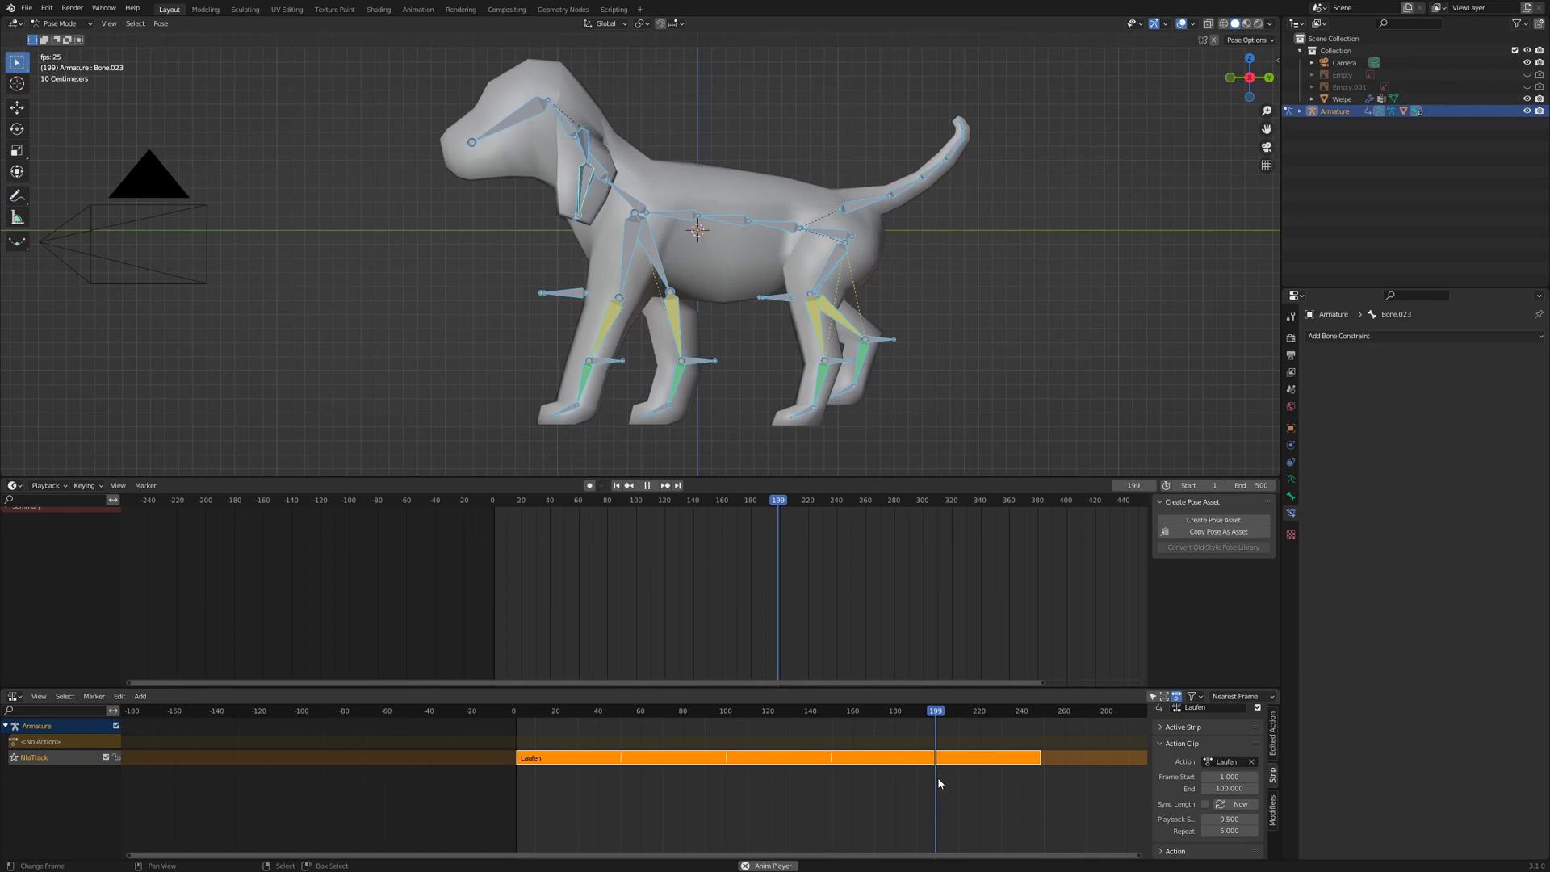
middle_click_drag(1000, 781, 929, 781)
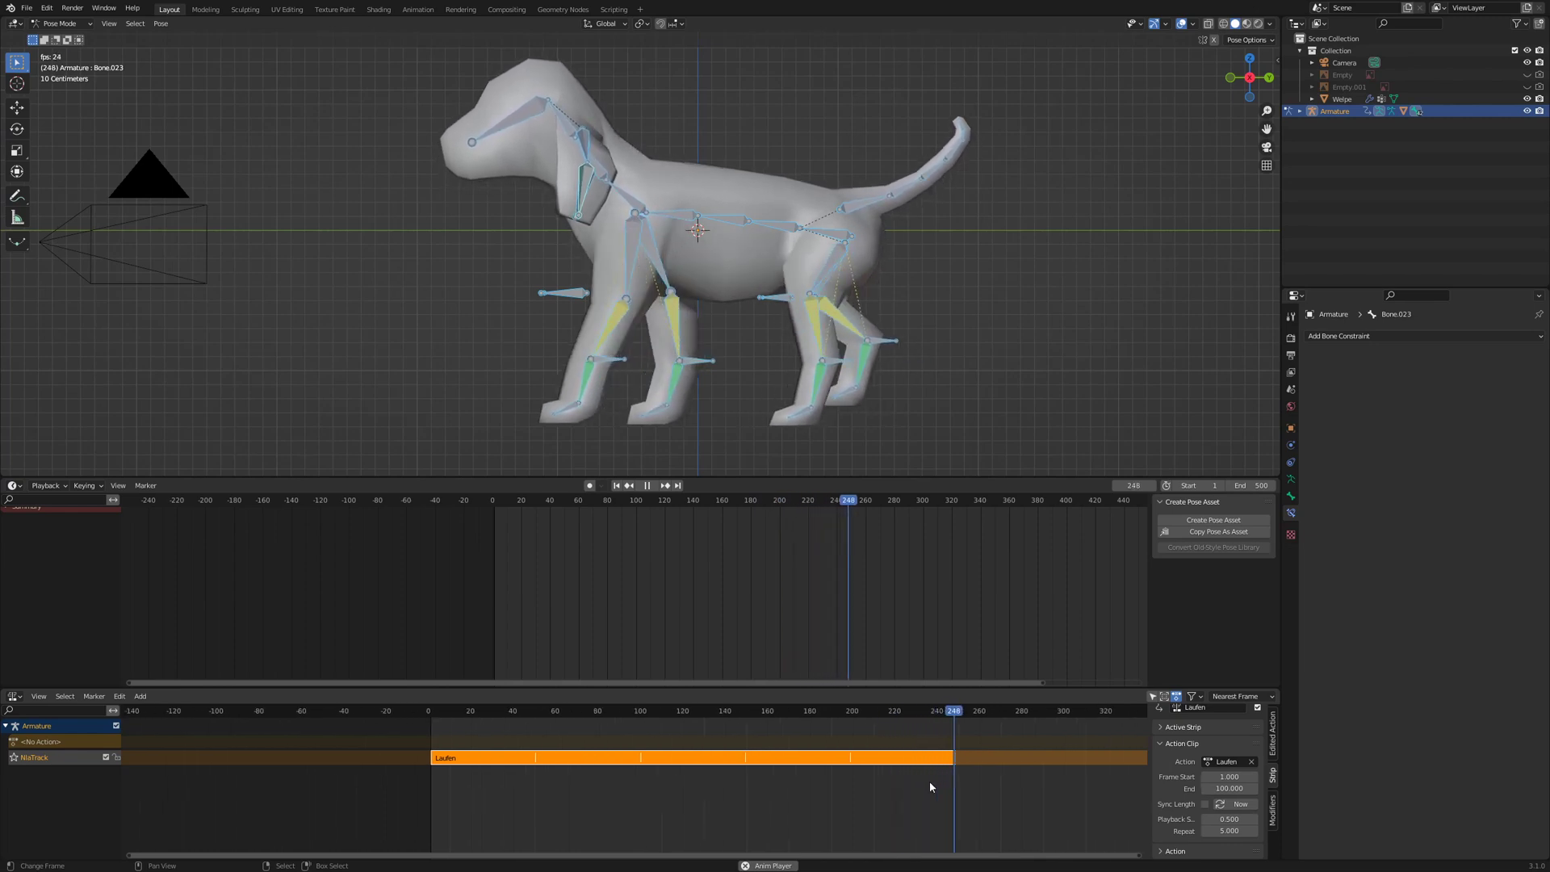
left_click(647, 485)
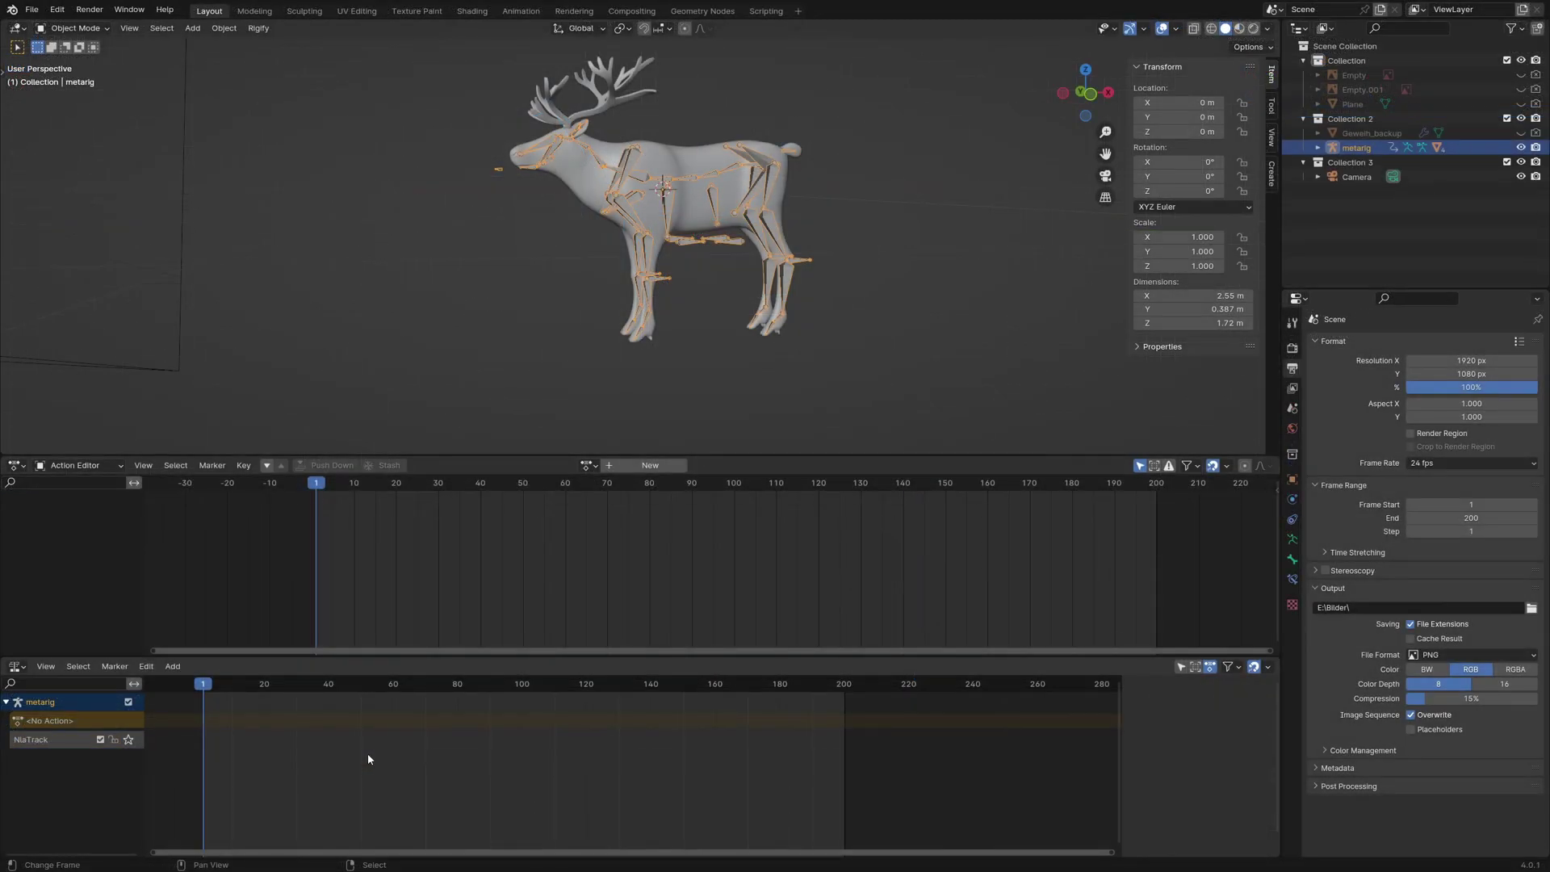
- Assign the Rentier_Walk action to the metarig and scrub through it to frame 91
left_click(588, 466)
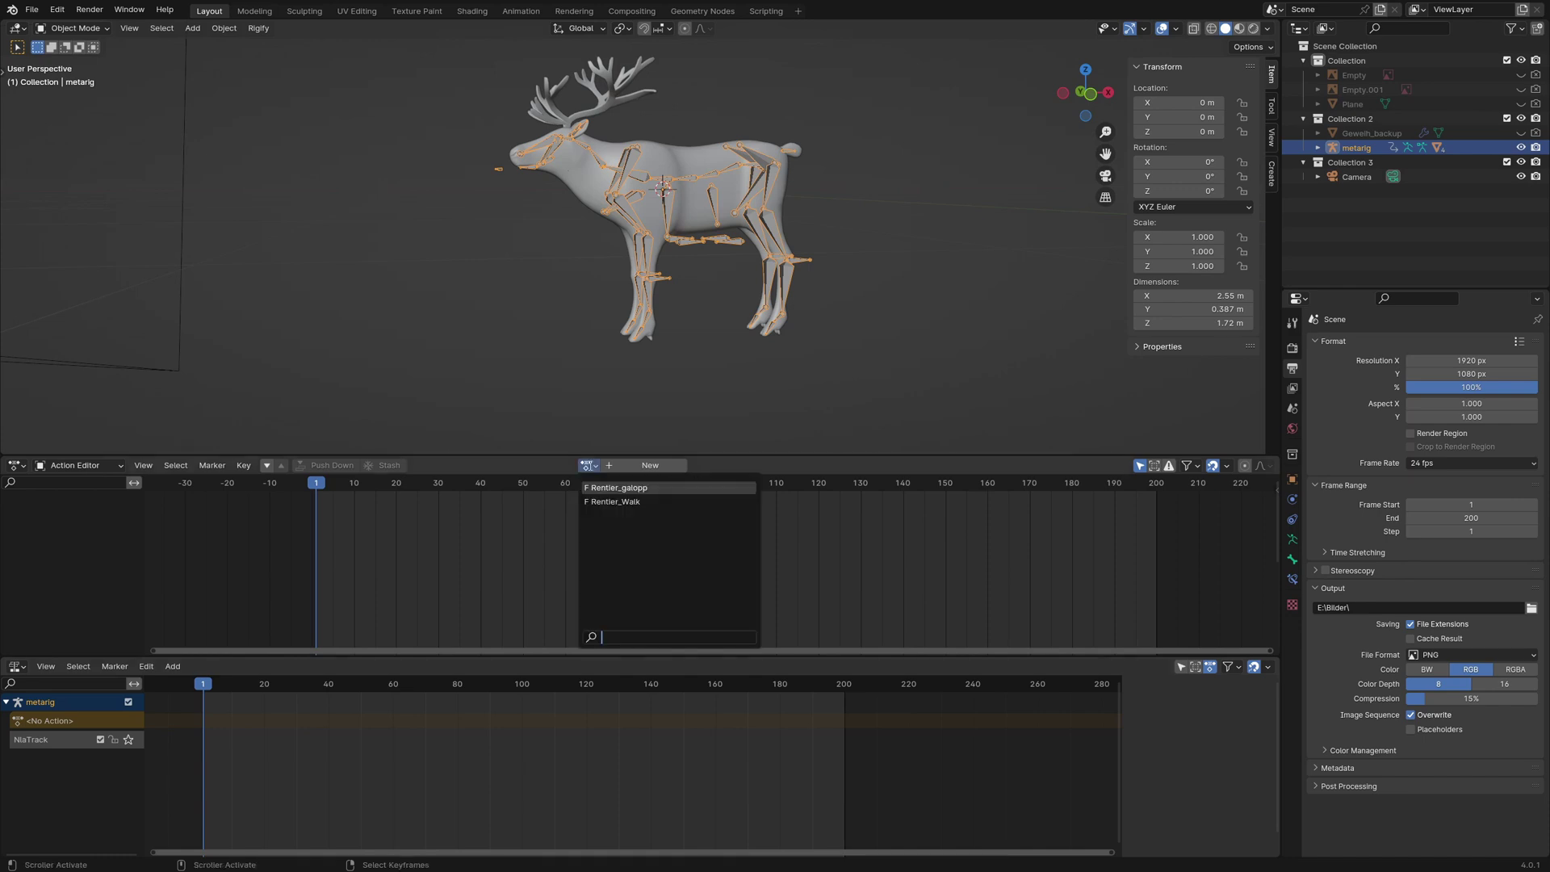
left_click(630, 502)
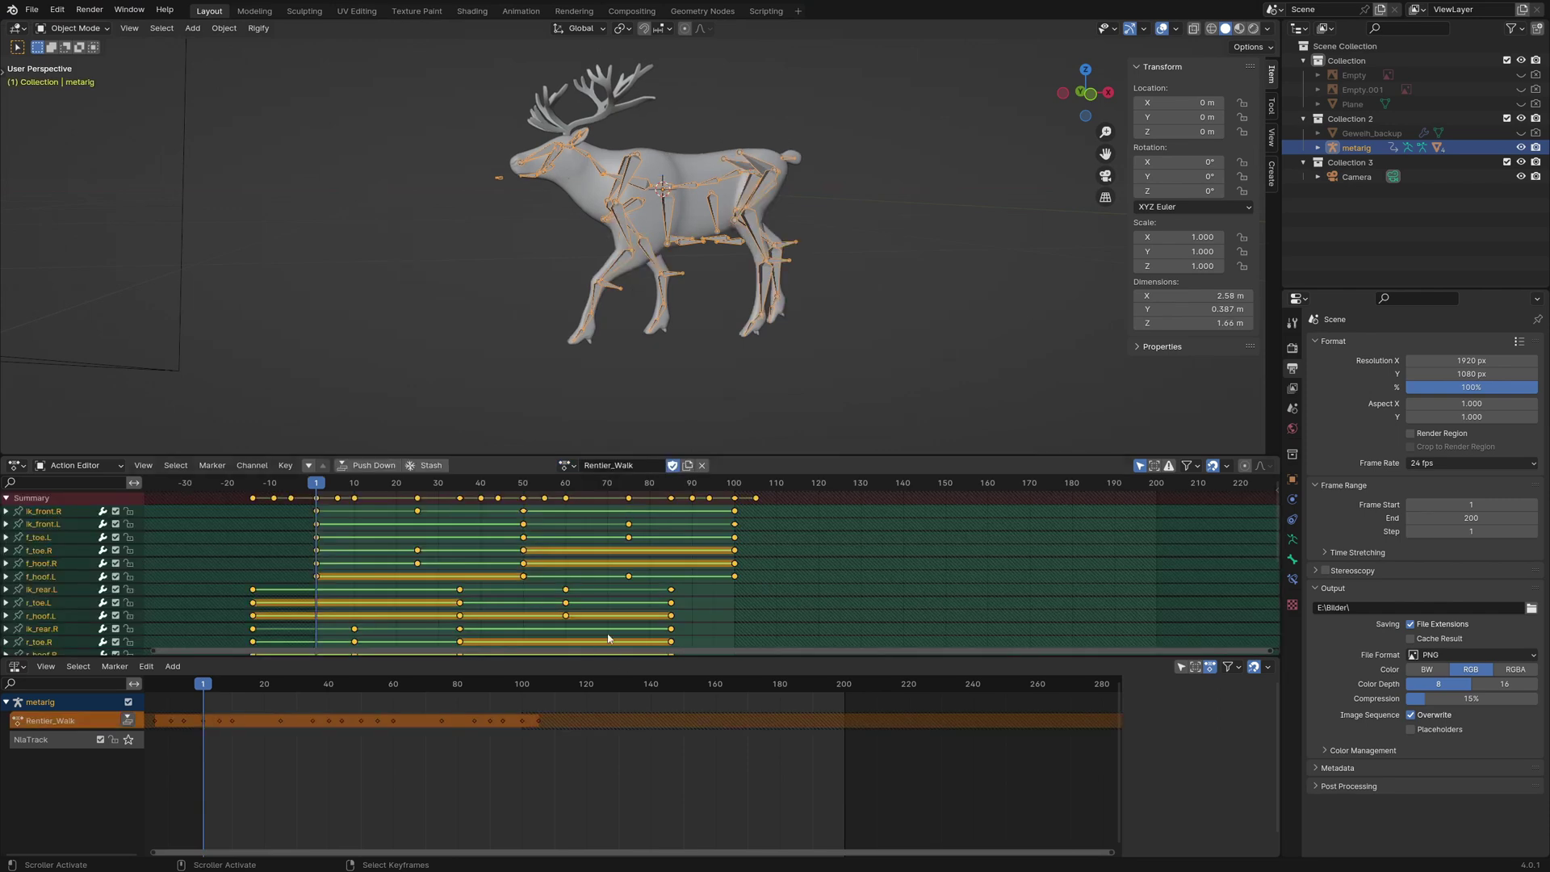
left_click_drag(318, 476, 696, 531)
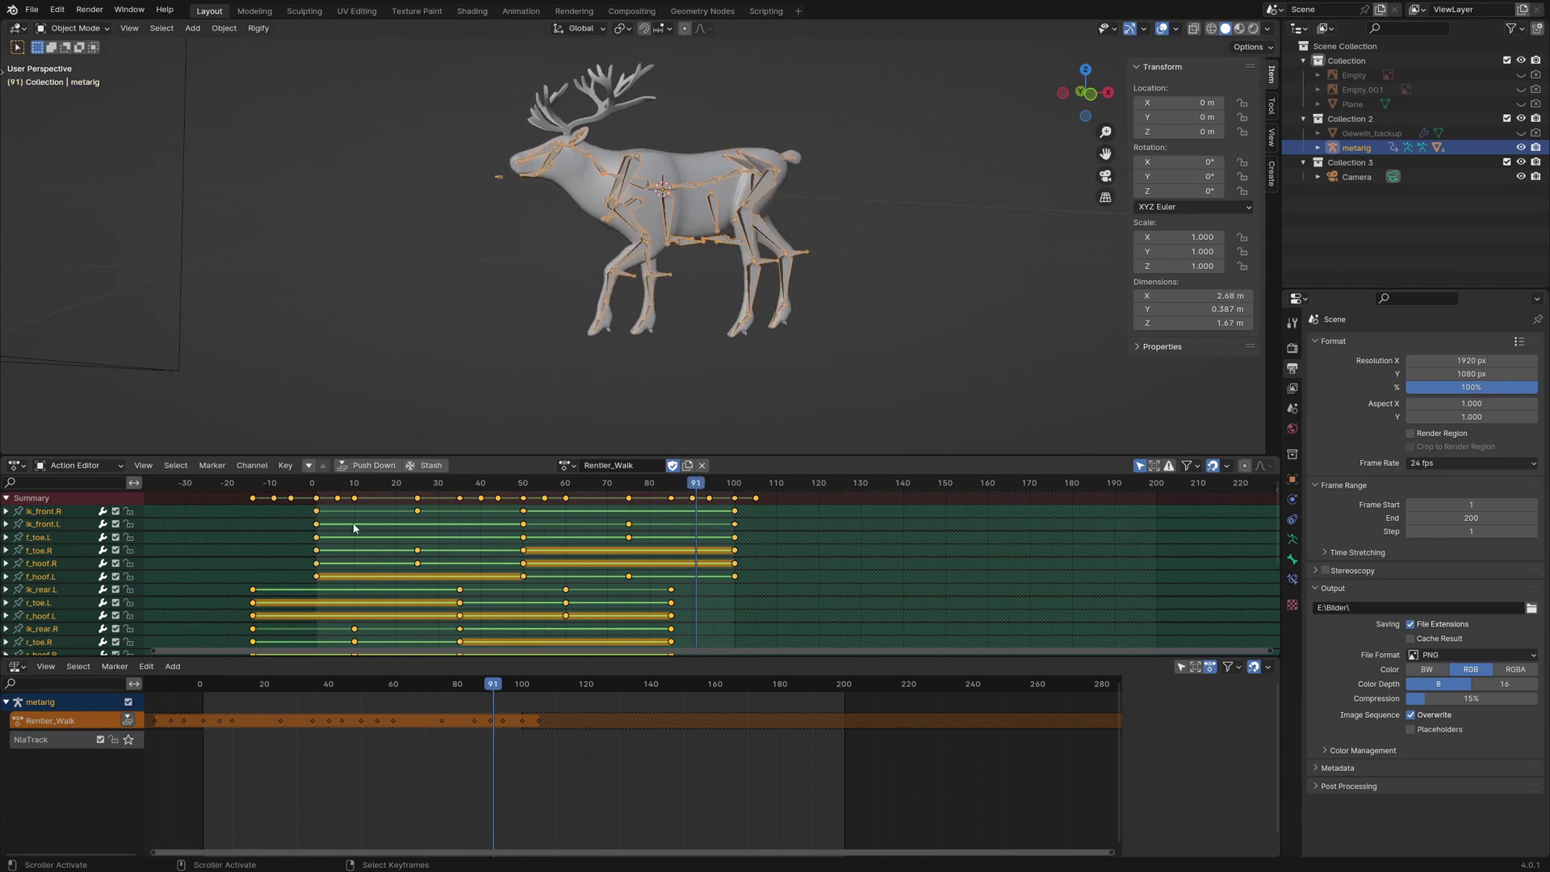
- Push the walk action down into an NLA strip and move that strip to start at frame 145
left_click(370, 466)
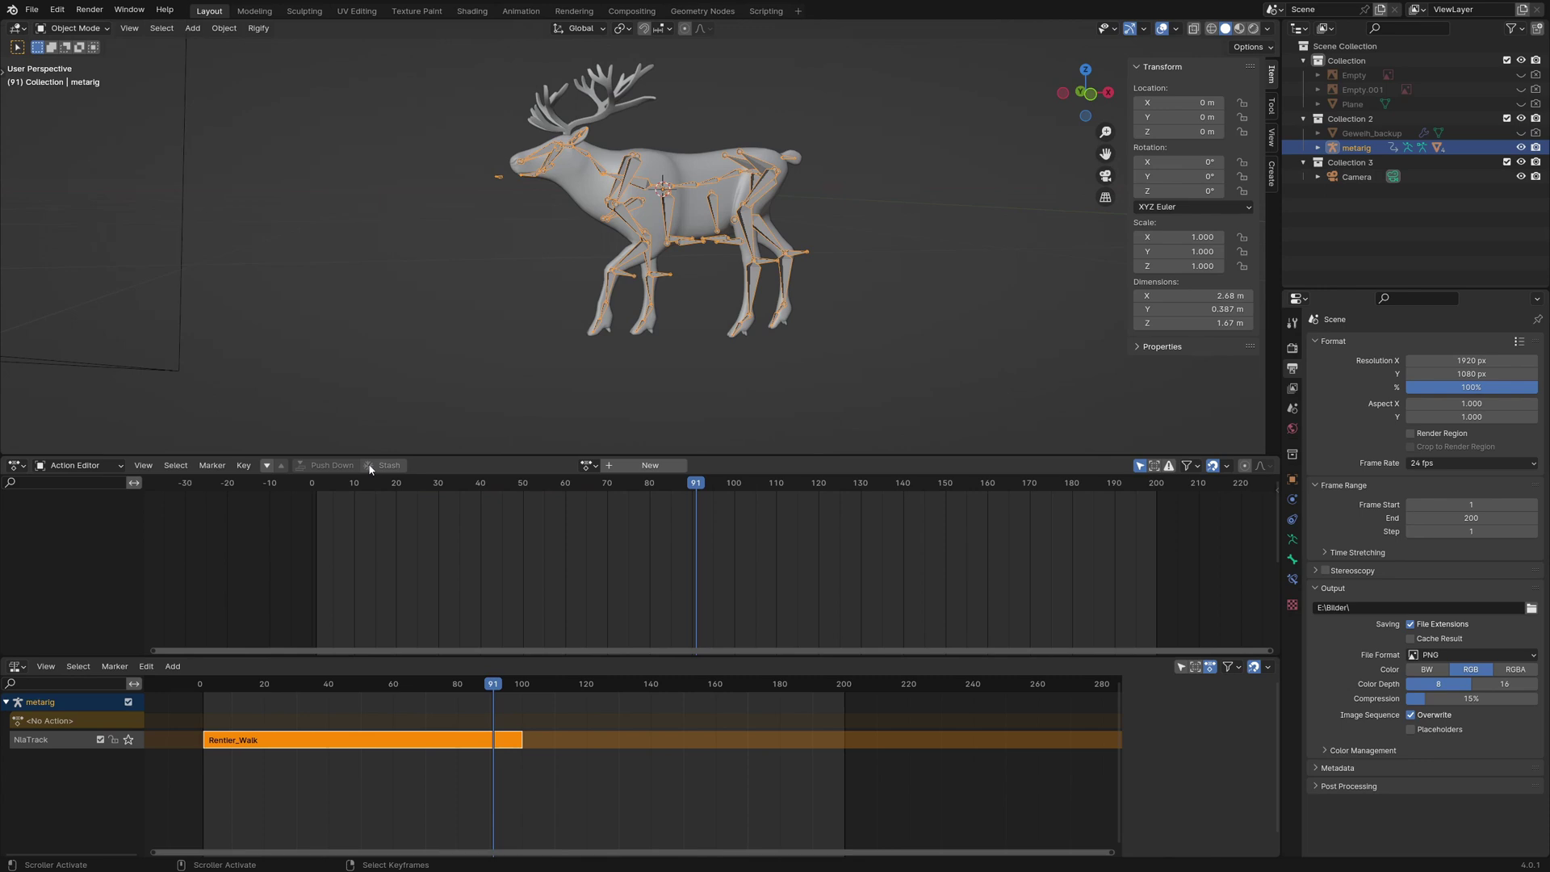
key("n")
left_click_drag(307, 746, 754, 749)
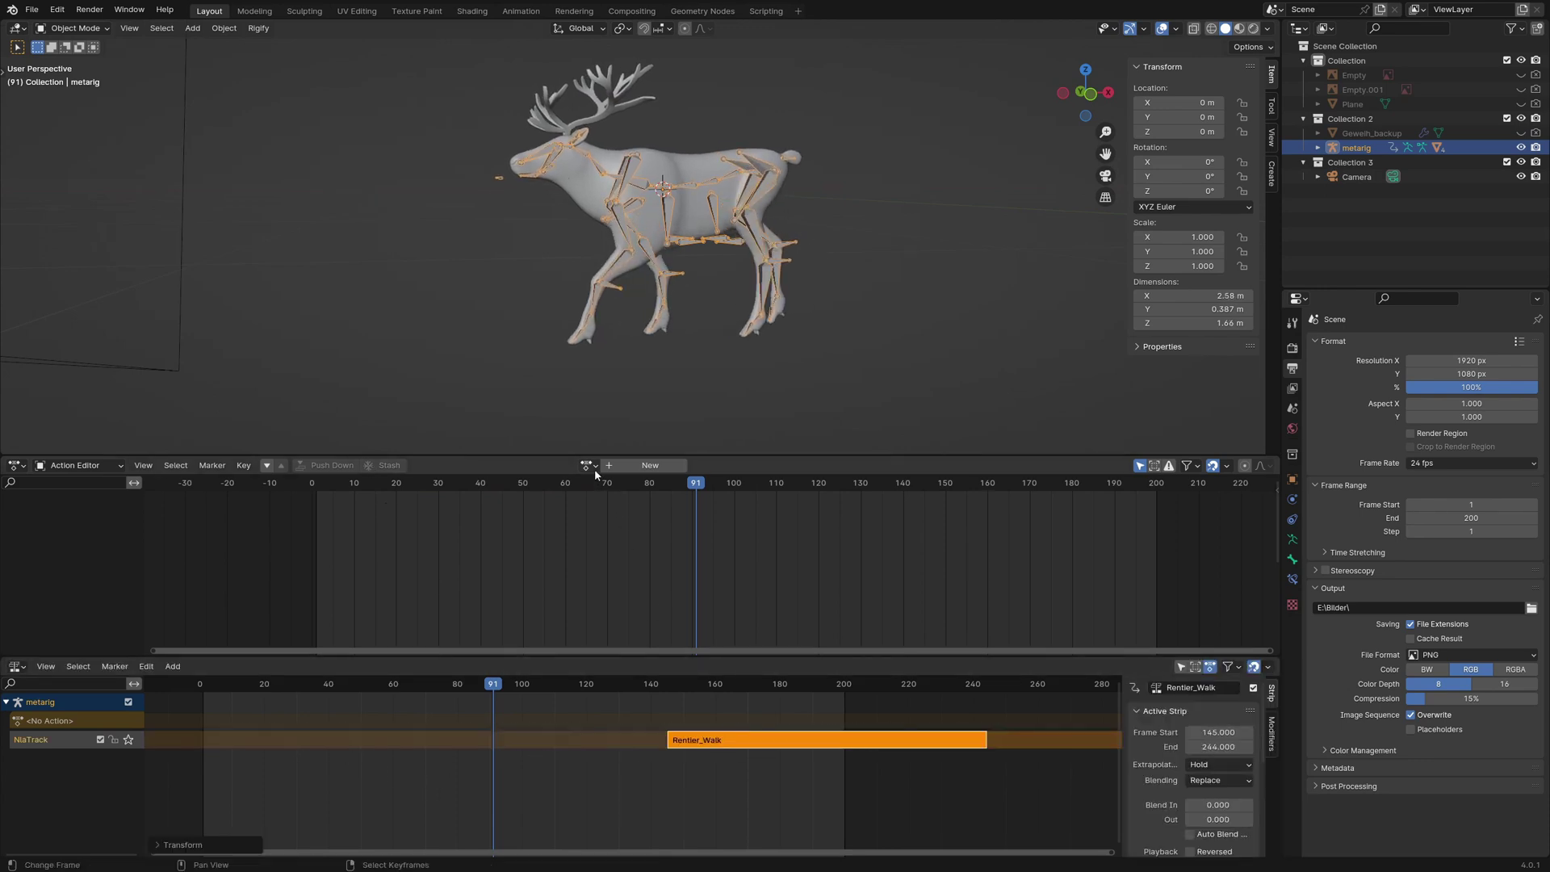
- Assign the Rentier_galopp action to the metarig, preview its motion, and push it down into an NLA strip
left_click(589, 466)
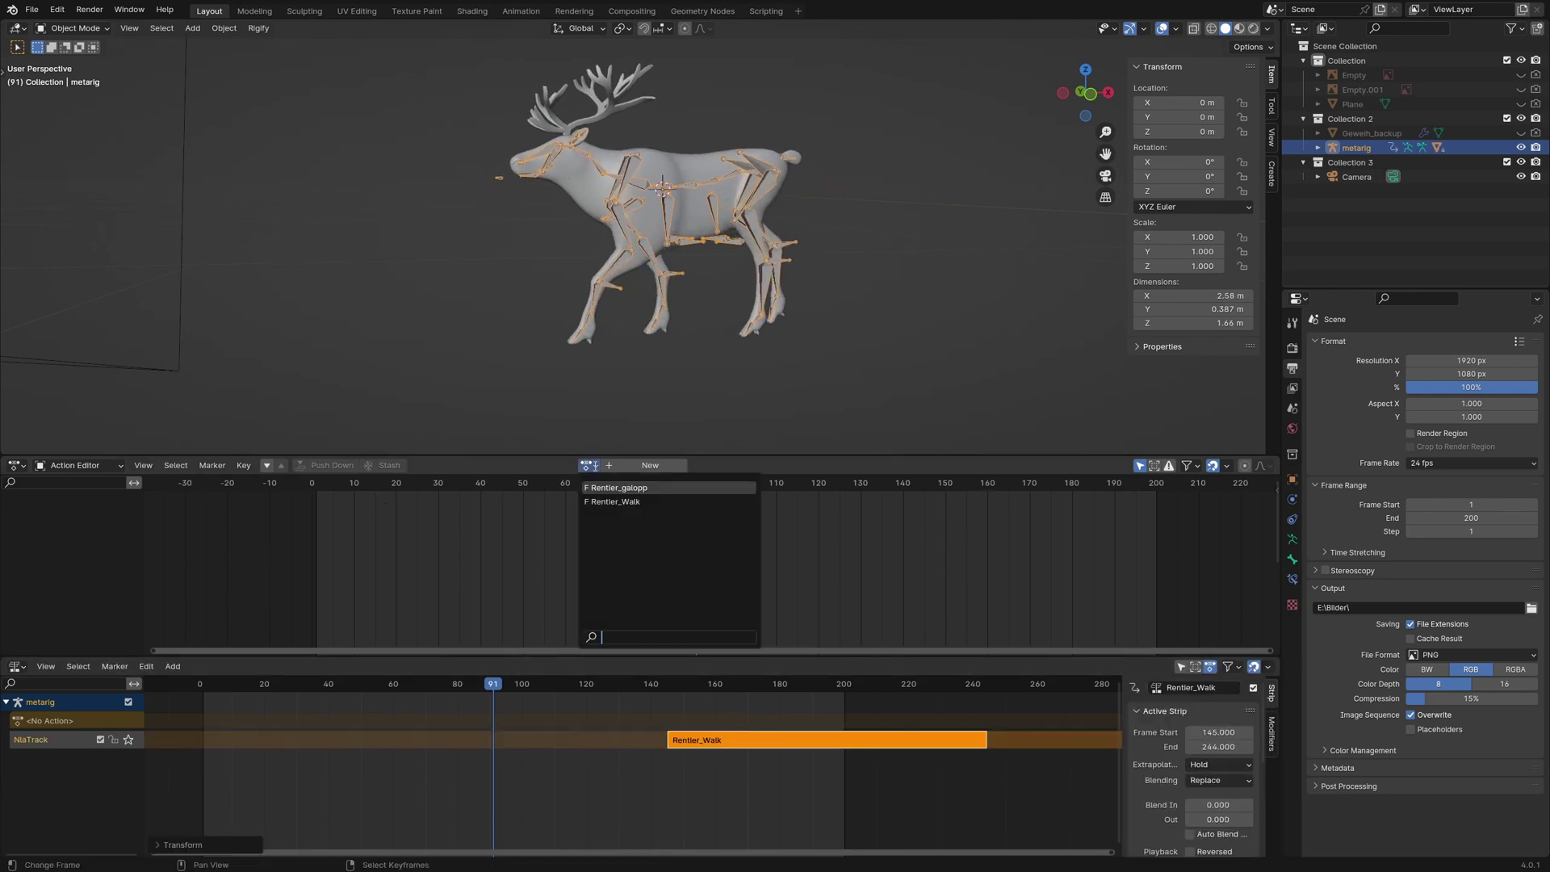
left_click(612, 490)
key("space")
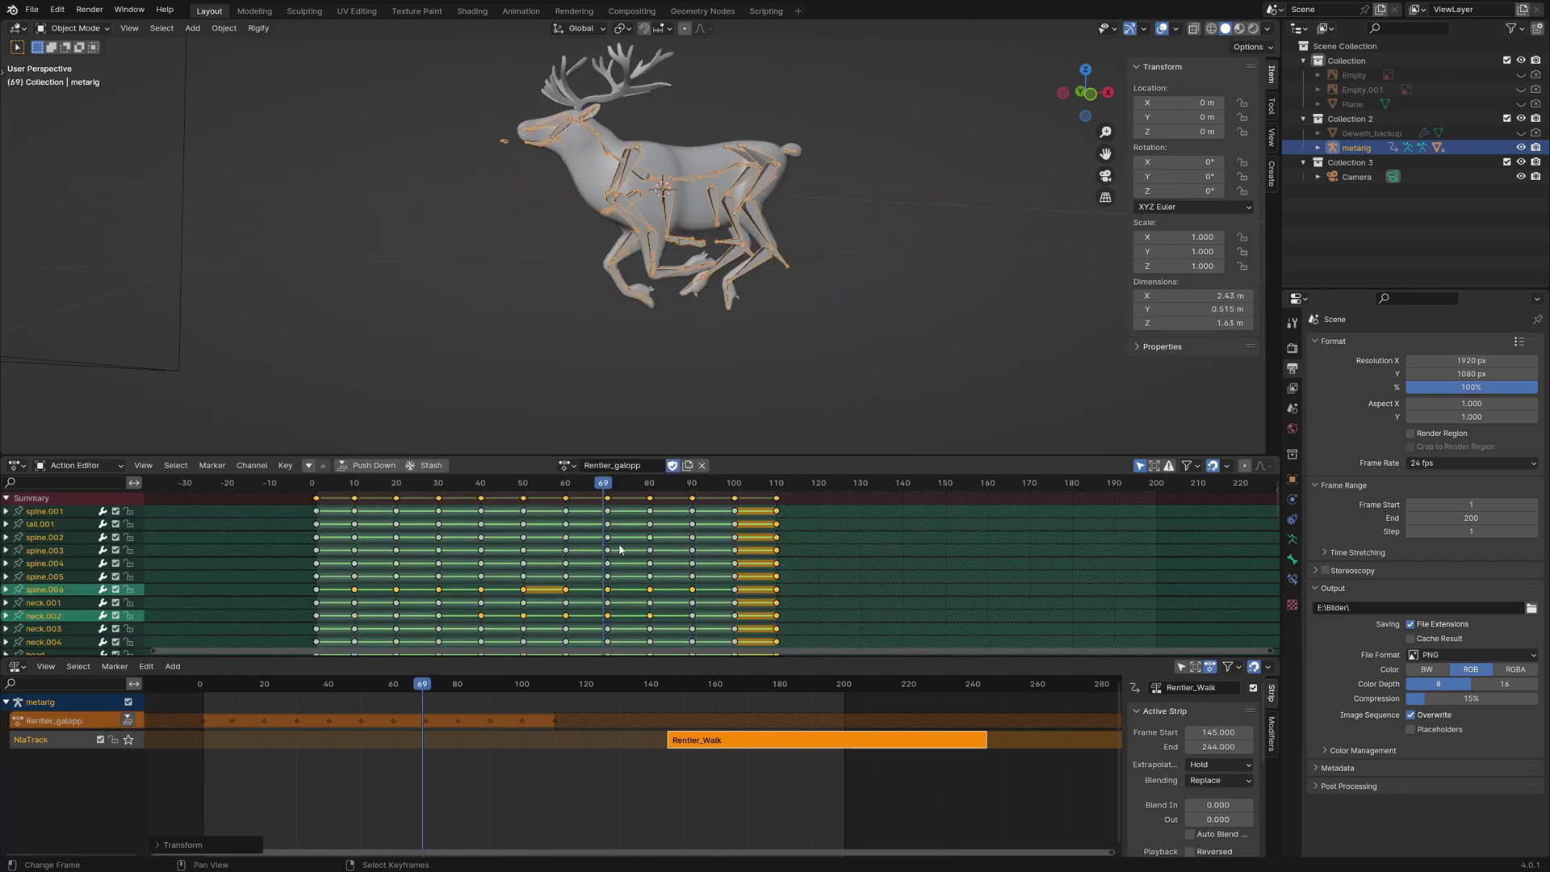
left_click(374, 466)
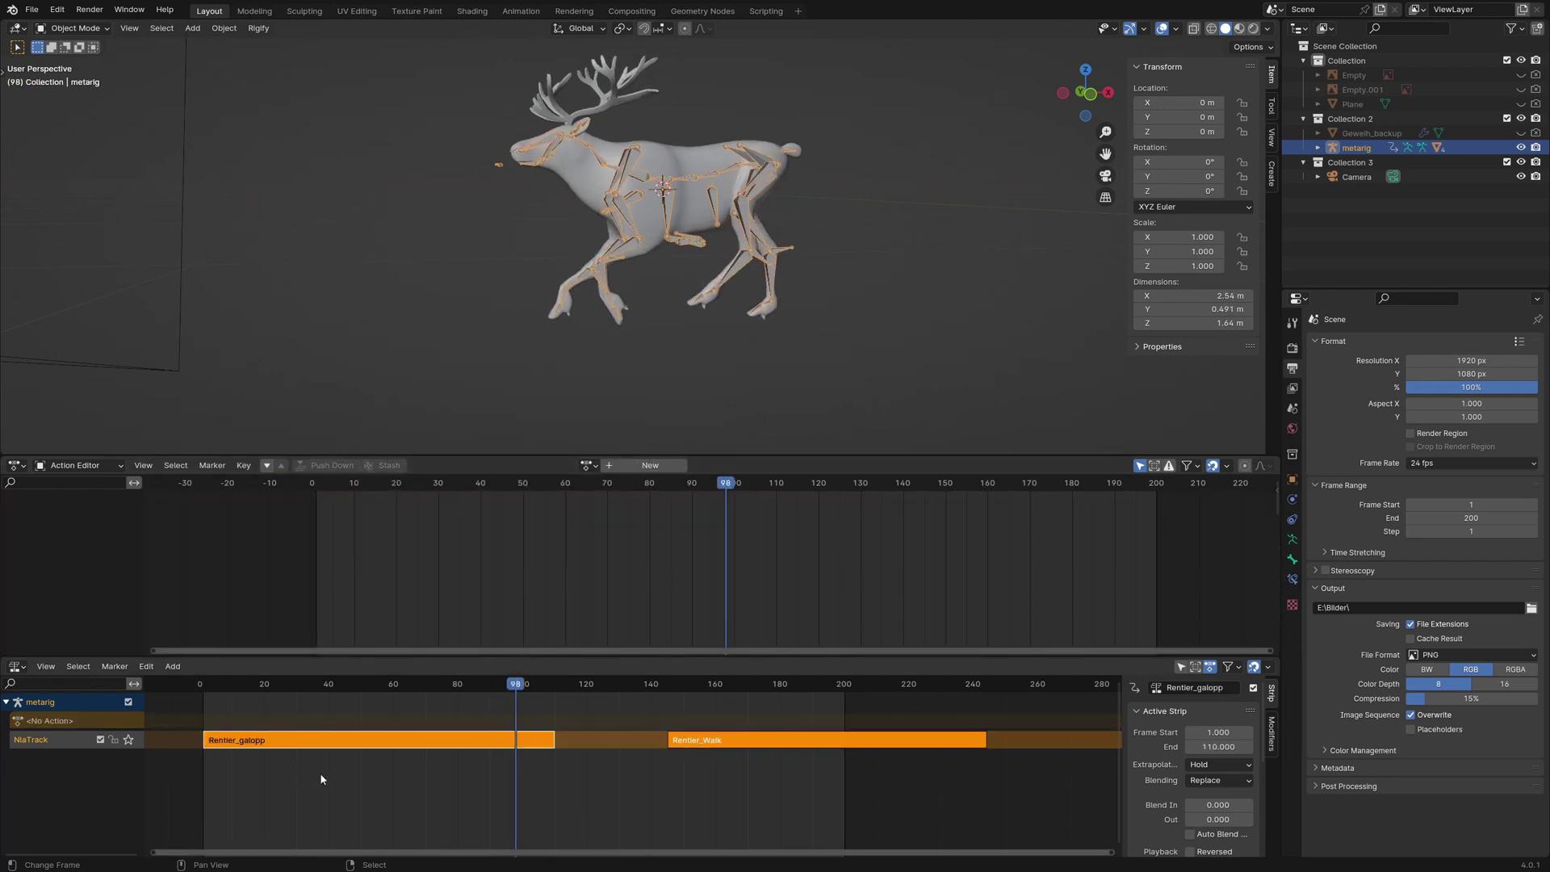
- Add a second NLA track above the existing one and move the Rentier_galopp strip onto it, starting at frame 87
left_click(173, 668)
left_click(214, 730)
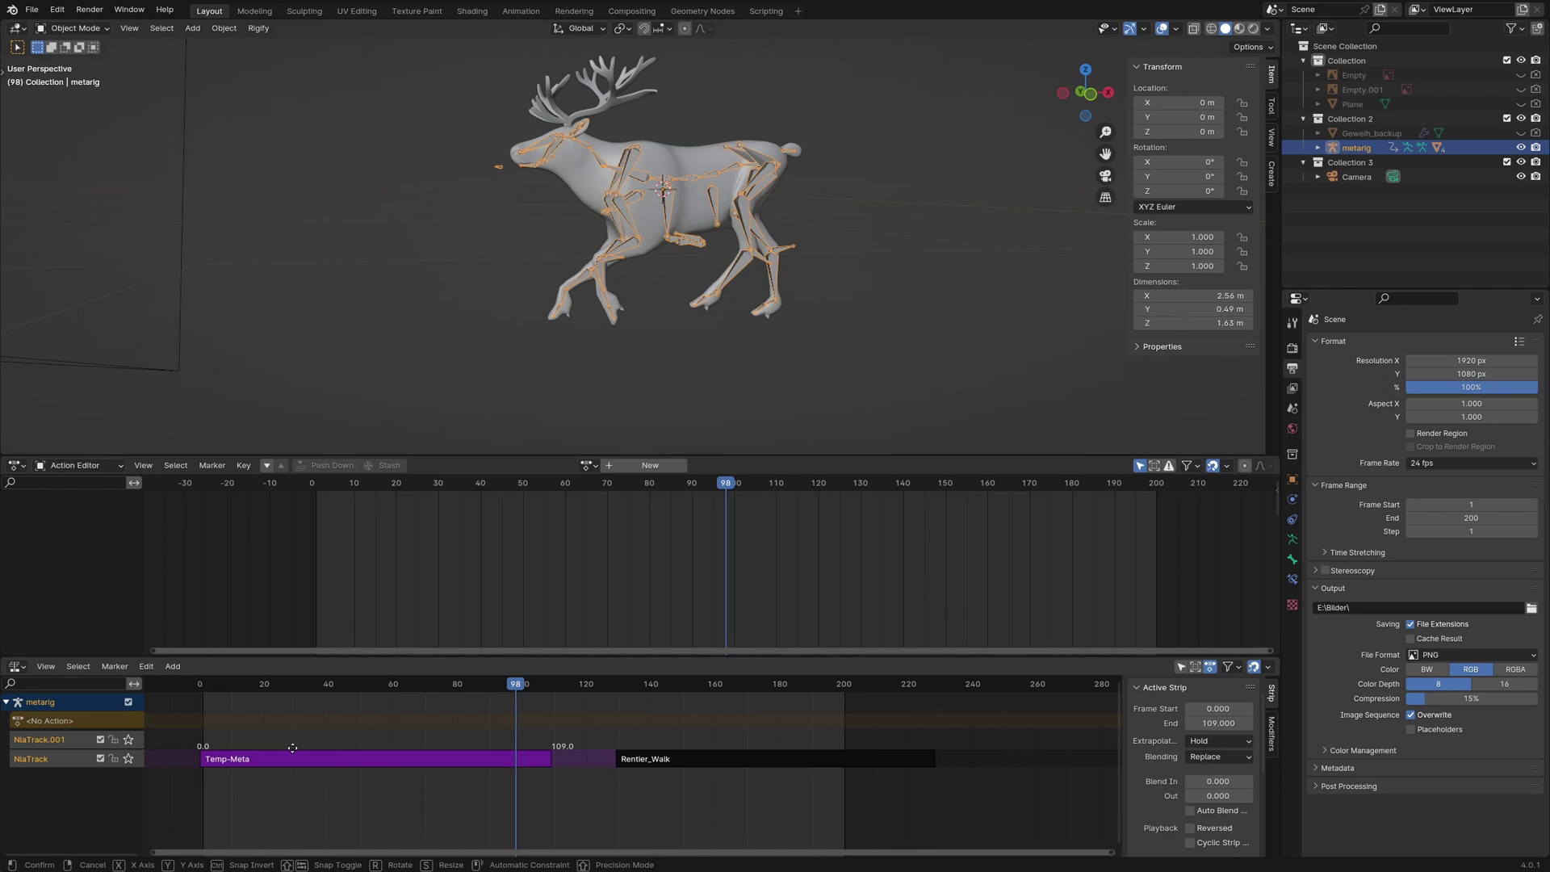
key("g")
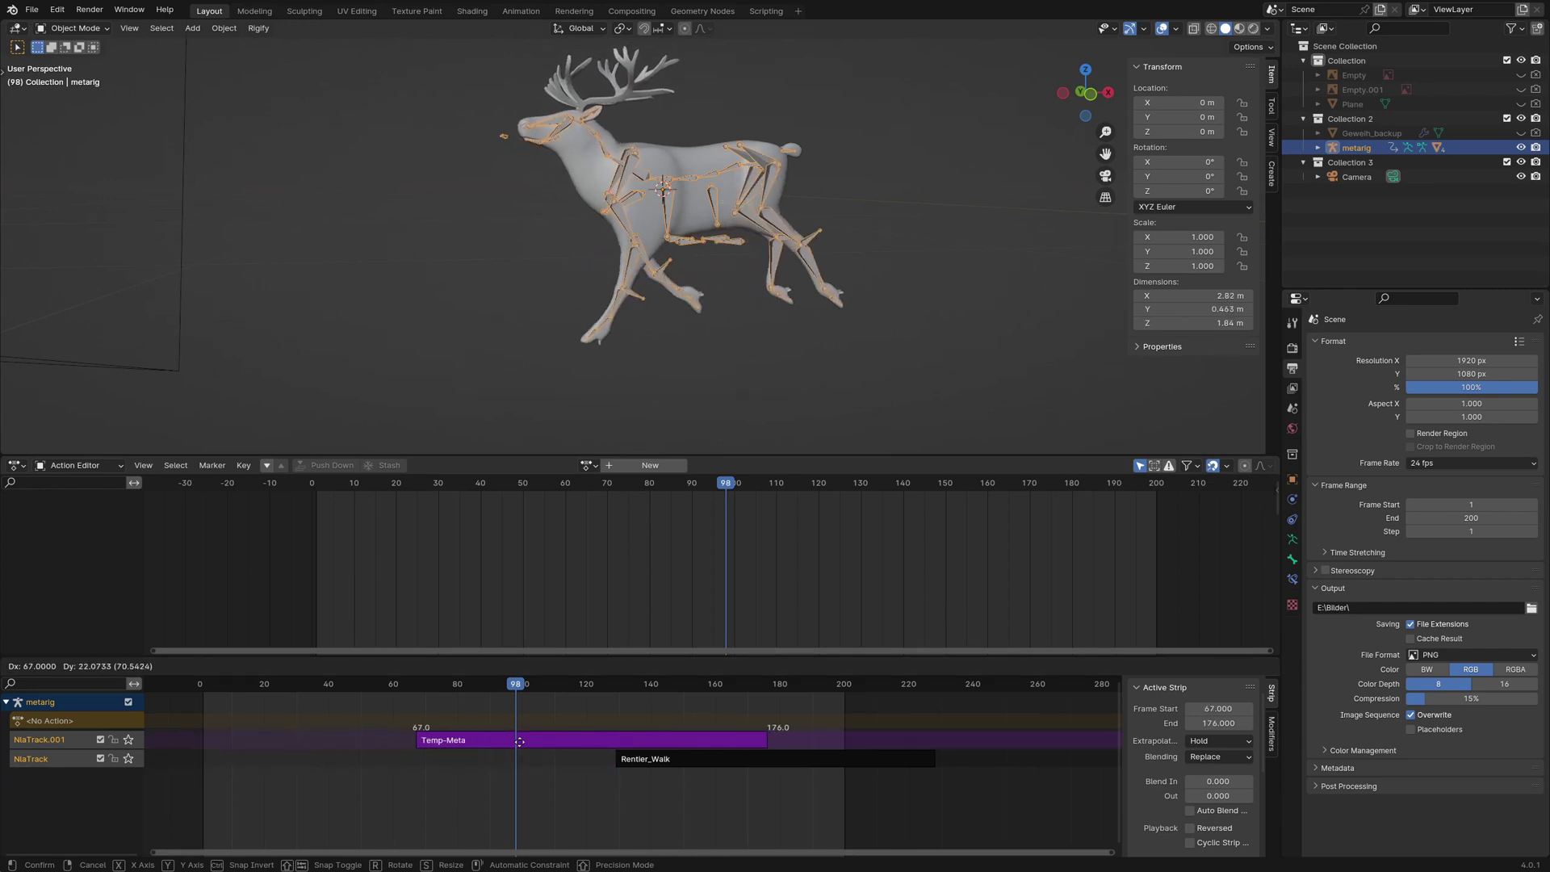
left_click(608, 755)
- Move the Rentier_Walk strip on the lower track so that it starts at frame 1
left_click(726, 759)
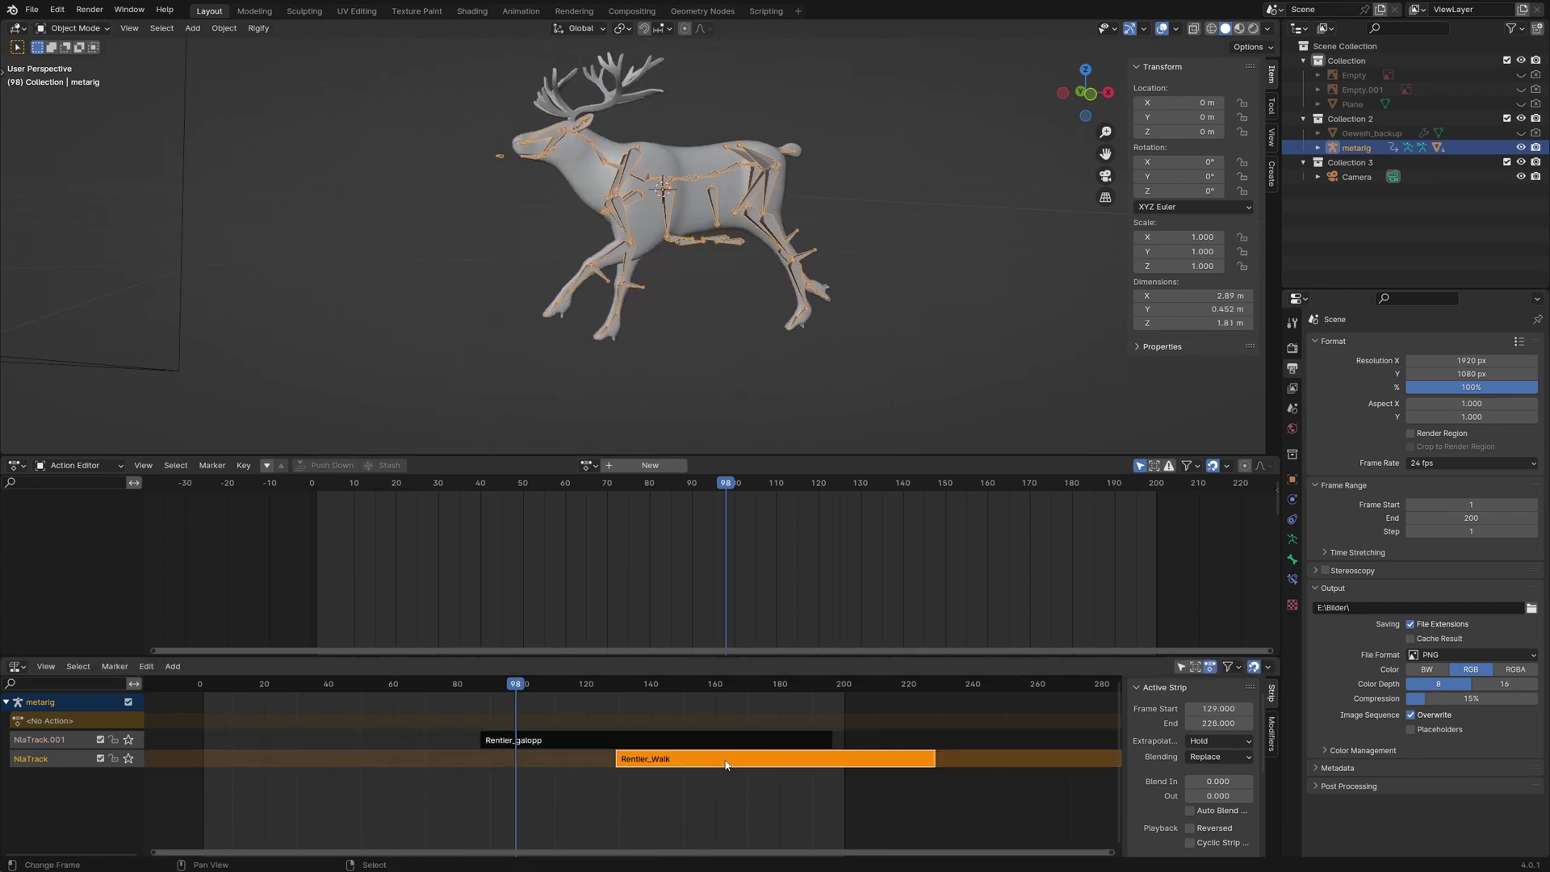
key("g")
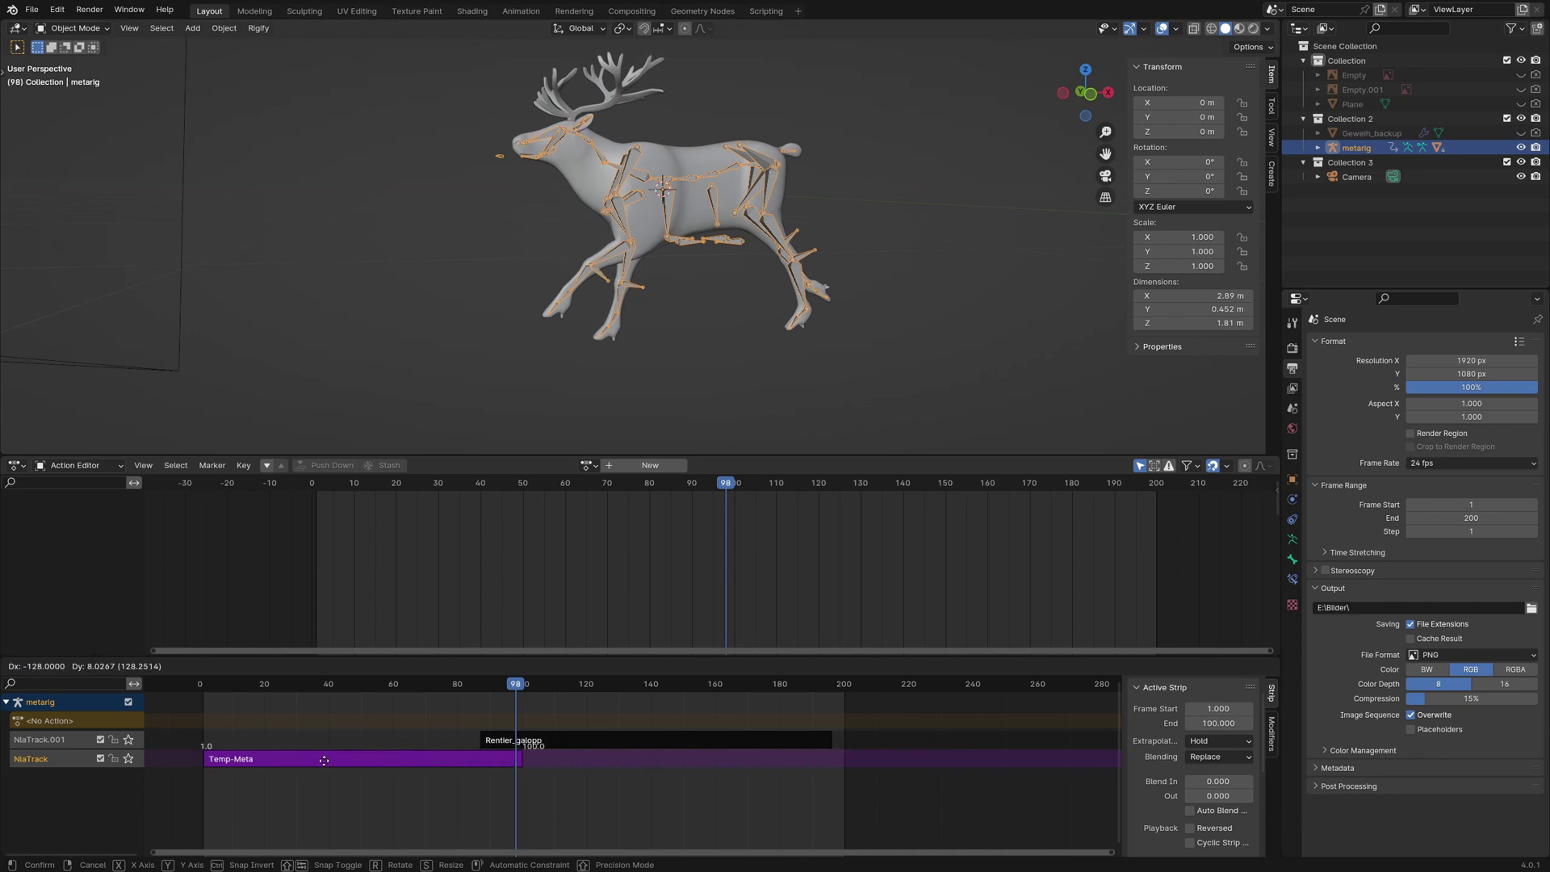
left_click(332, 764)
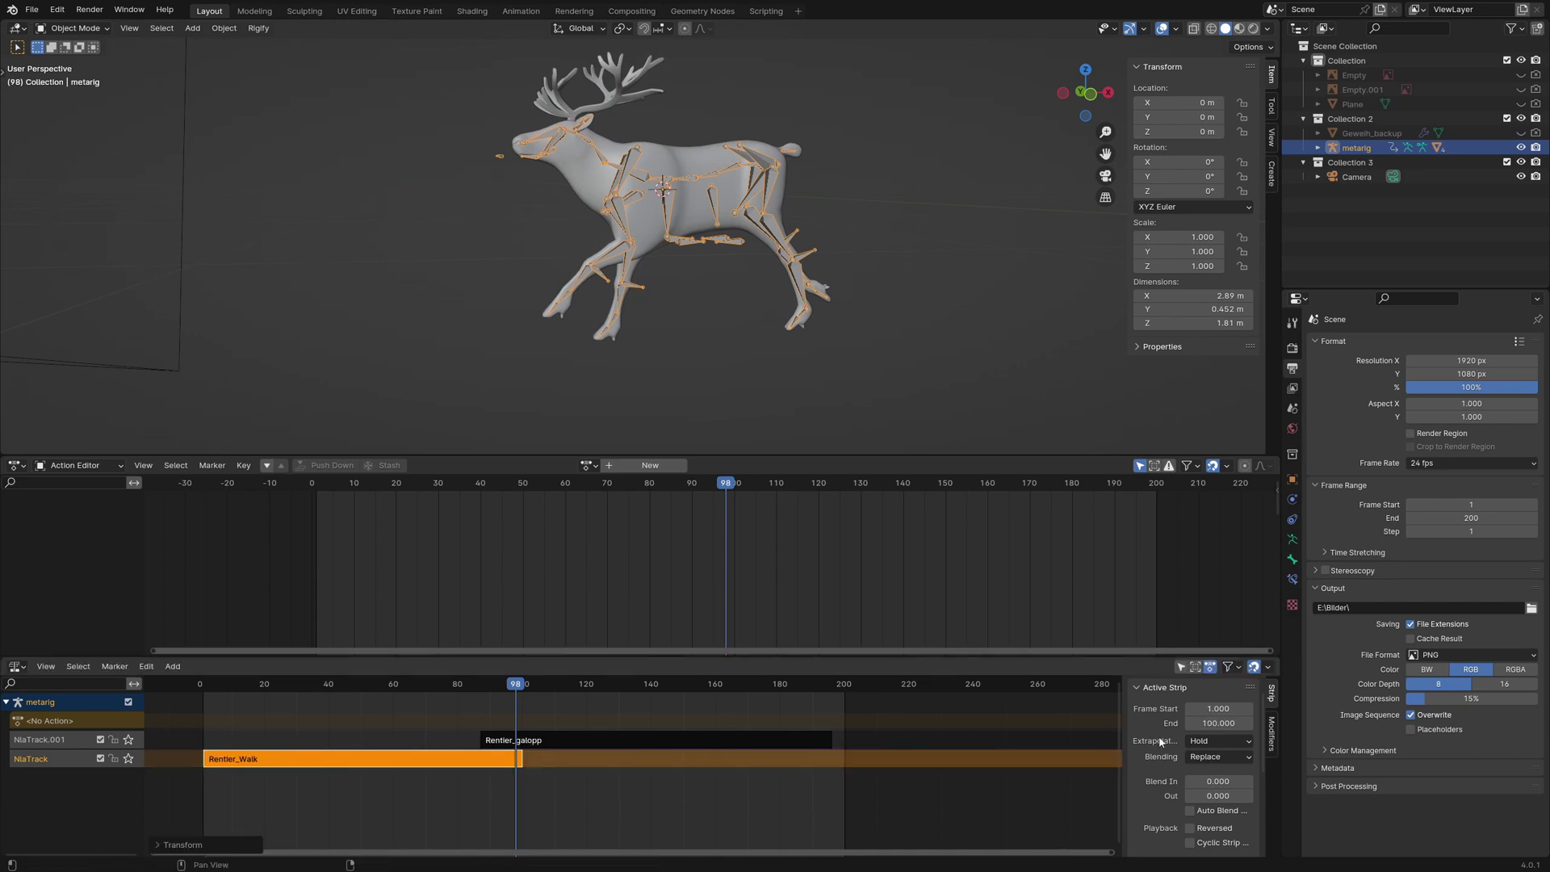
- Set the Rentier_Walk strip's playback scale to 0.25 and its repeat count to 3
scroll(1158, 724, "down", 6)
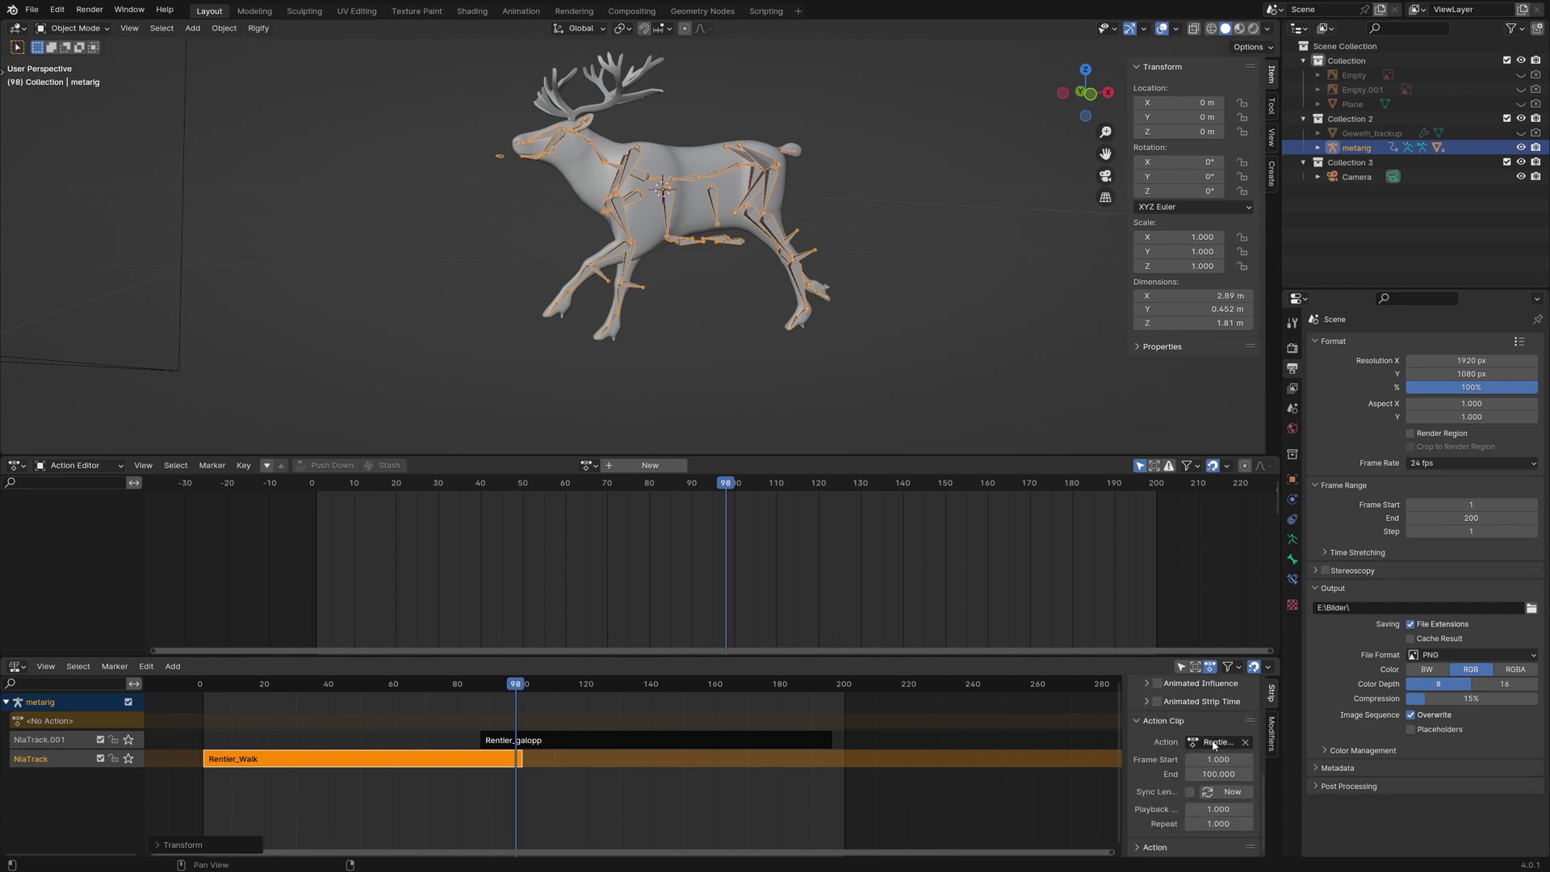
left_click(1215, 808)
type("0.25")
key("Return")
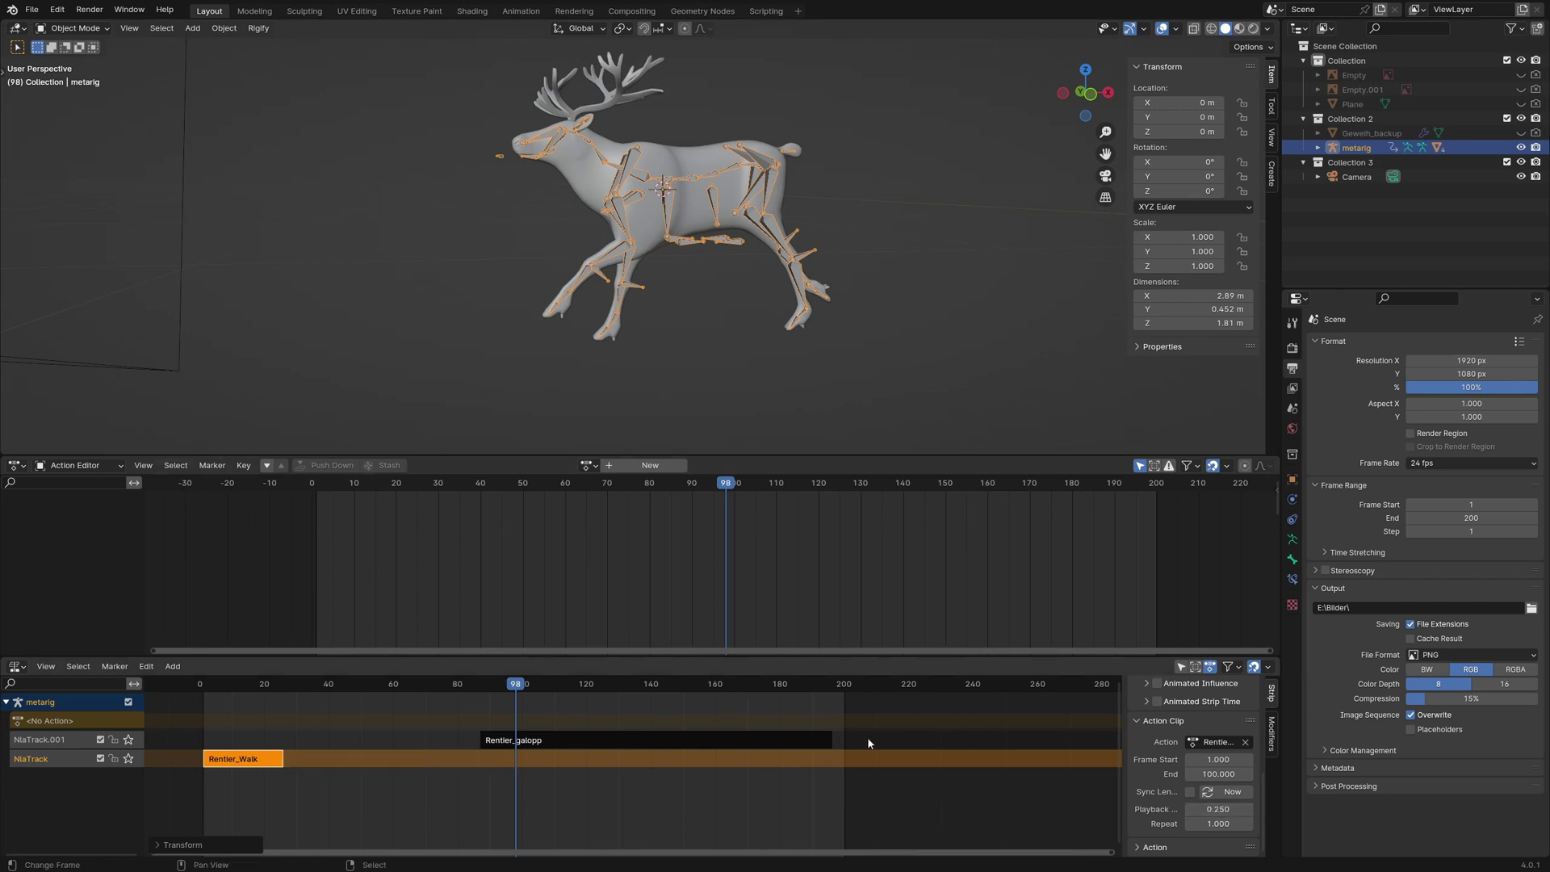
left_click(1211, 824)
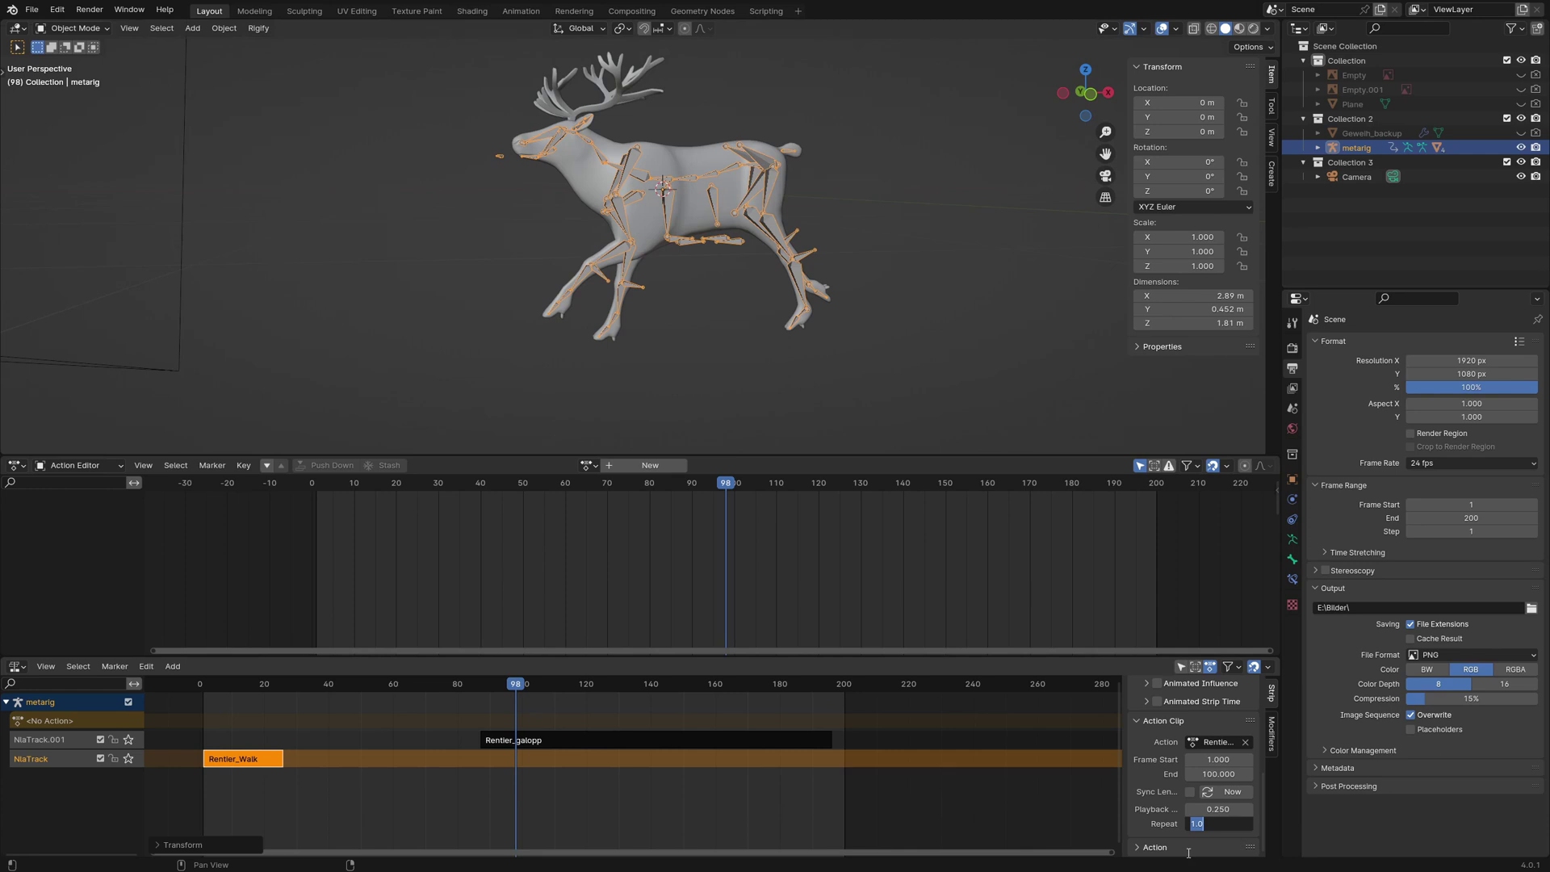
type("3")
key("Return")
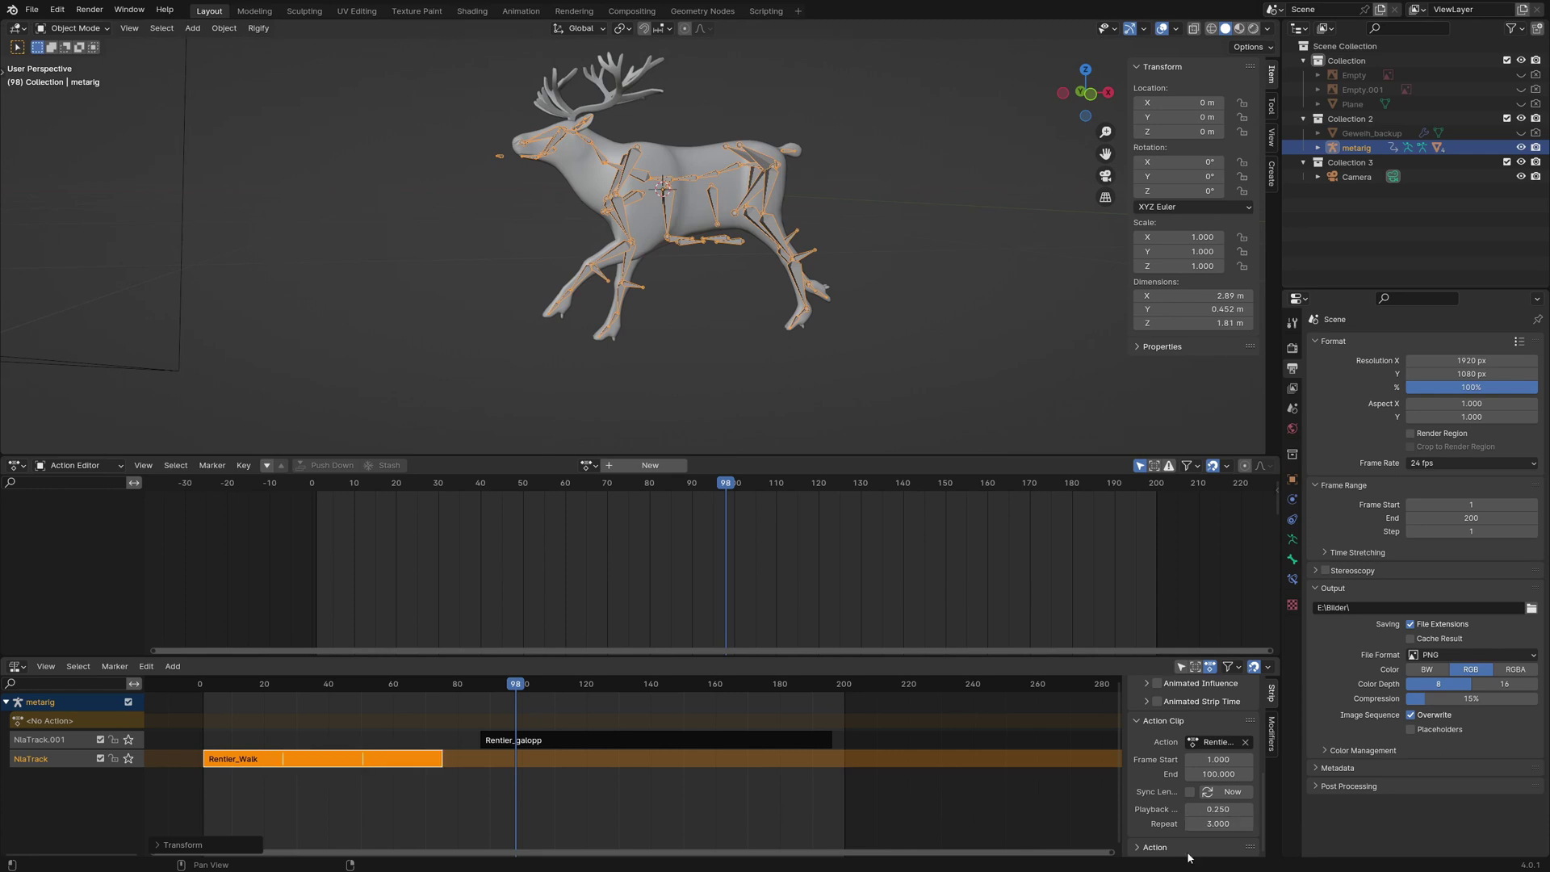
- Change the Action Editor area back to a Timeline and play the animation from frame 1
scroll(1188, 839, "up", 5)
key("shift+Left")
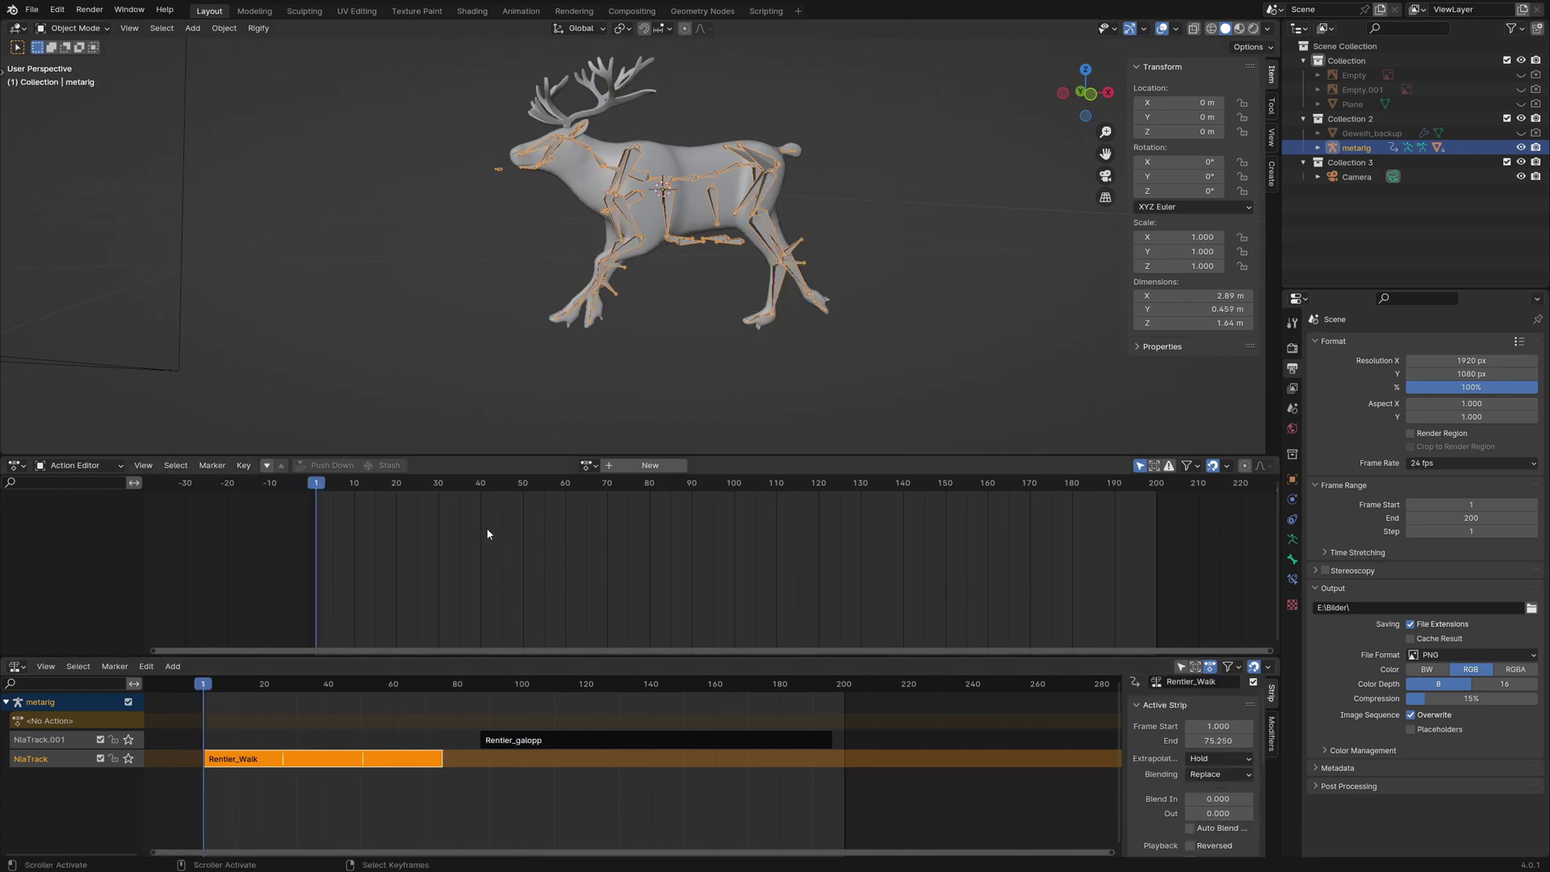
left_click(18, 466)
left_click(194, 536)
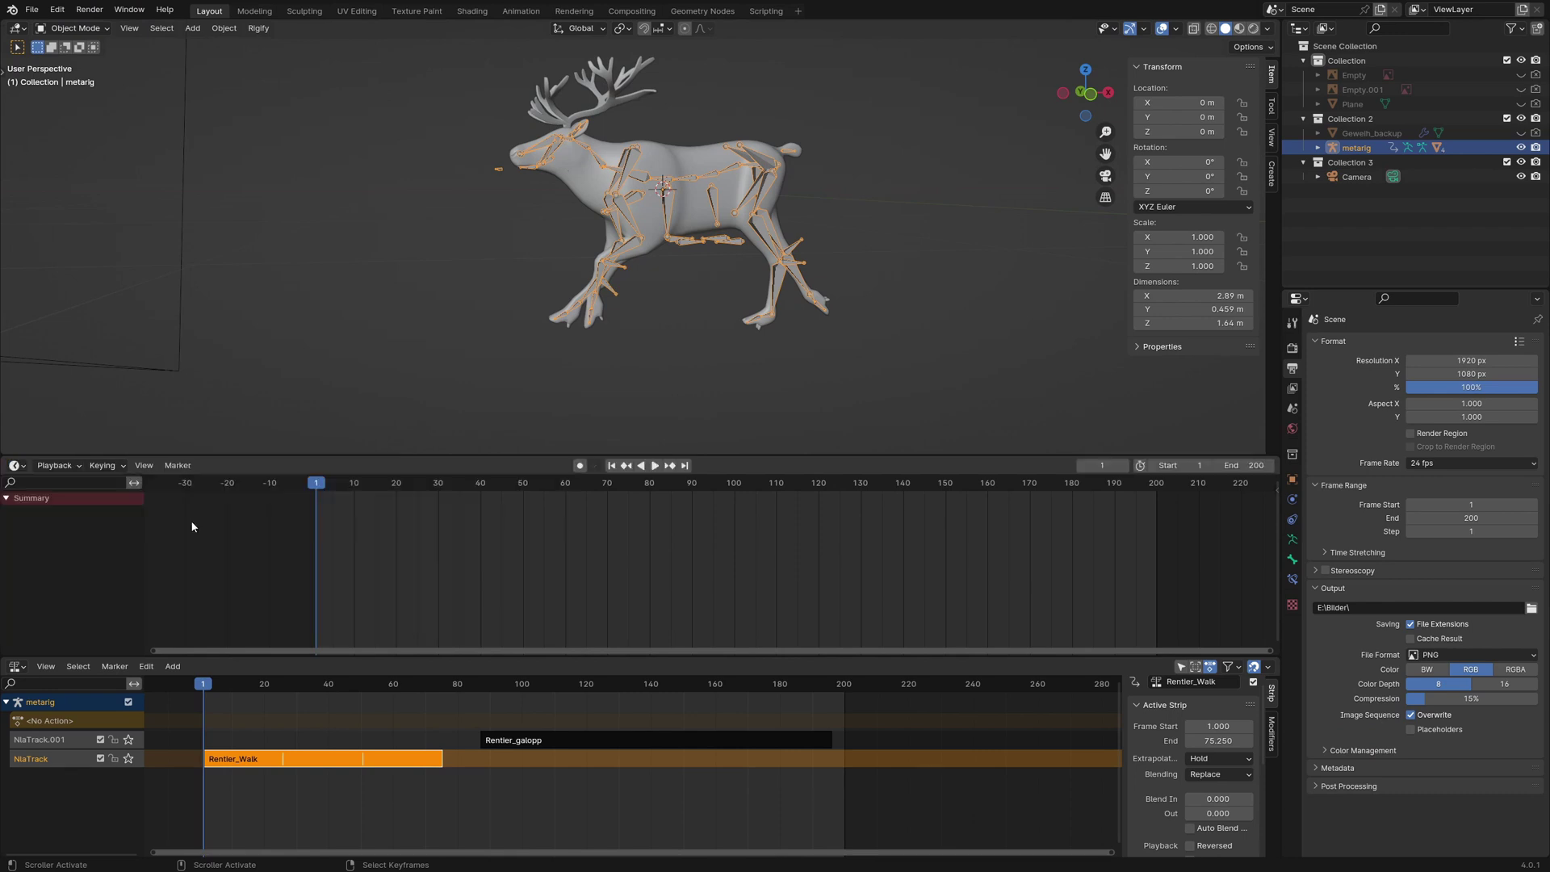
left_click(655, 466)
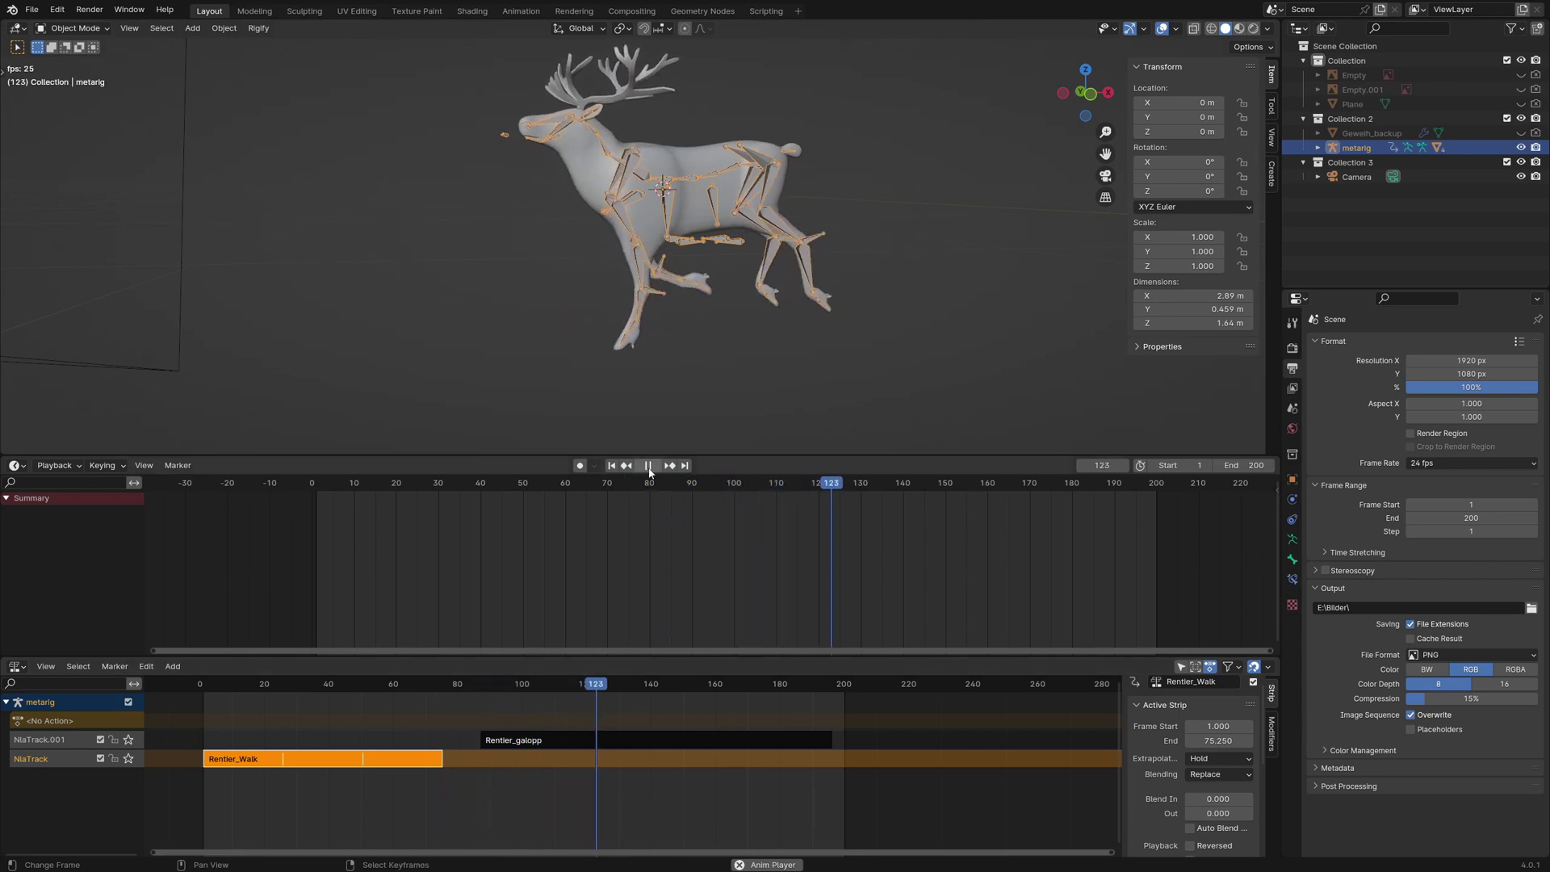
key("Escape")
- Set the Rentier_galopp strip's extrapolation to Nothing and play the animation again from frame 1
left_click(647, 739)
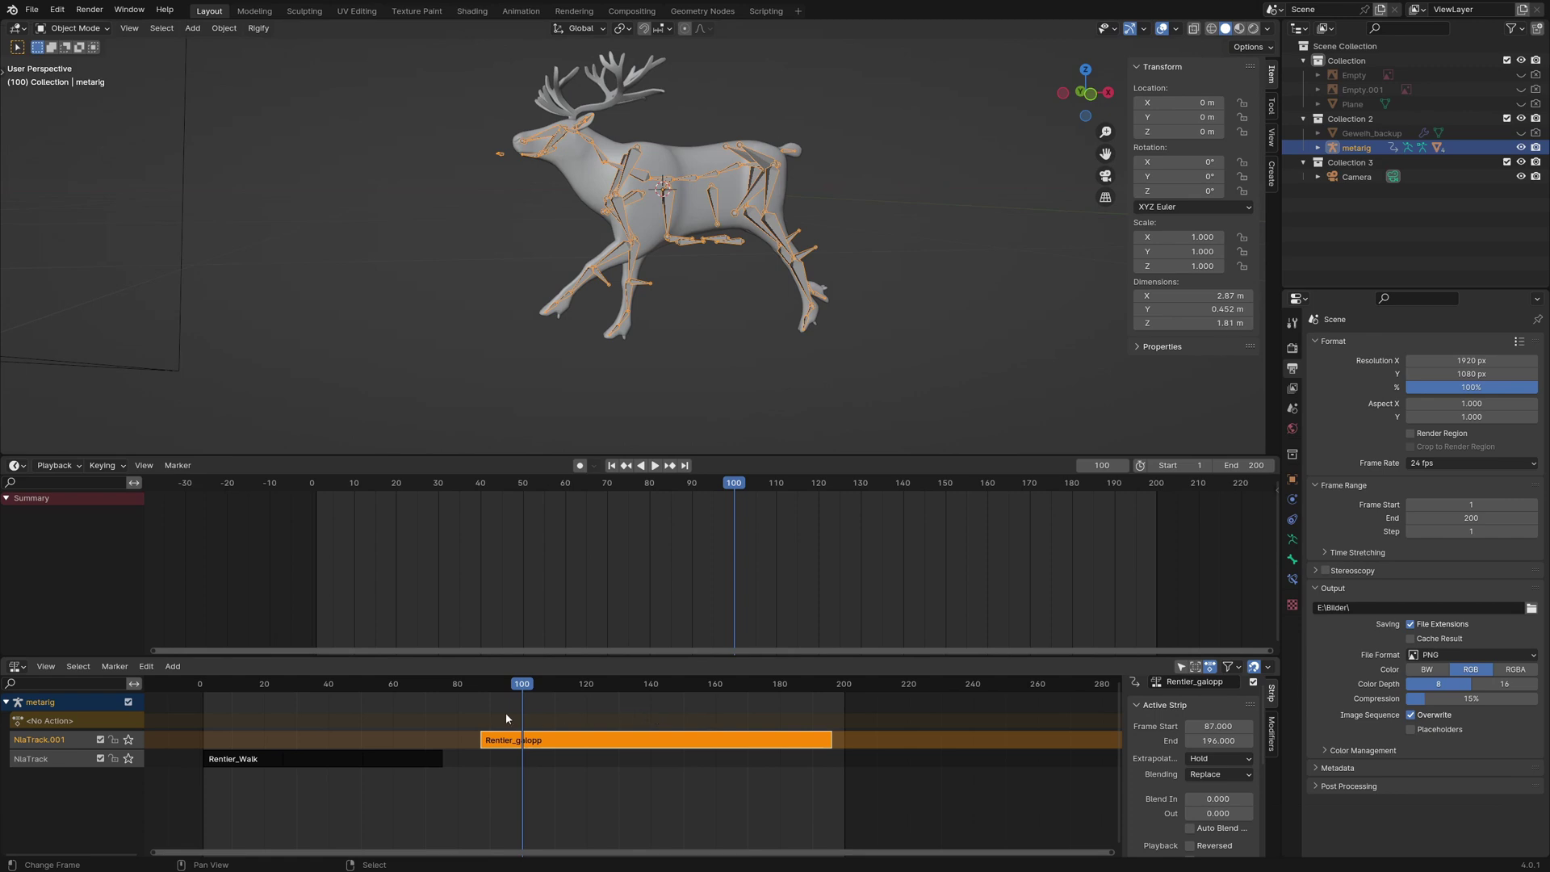
left_click(482, 690)
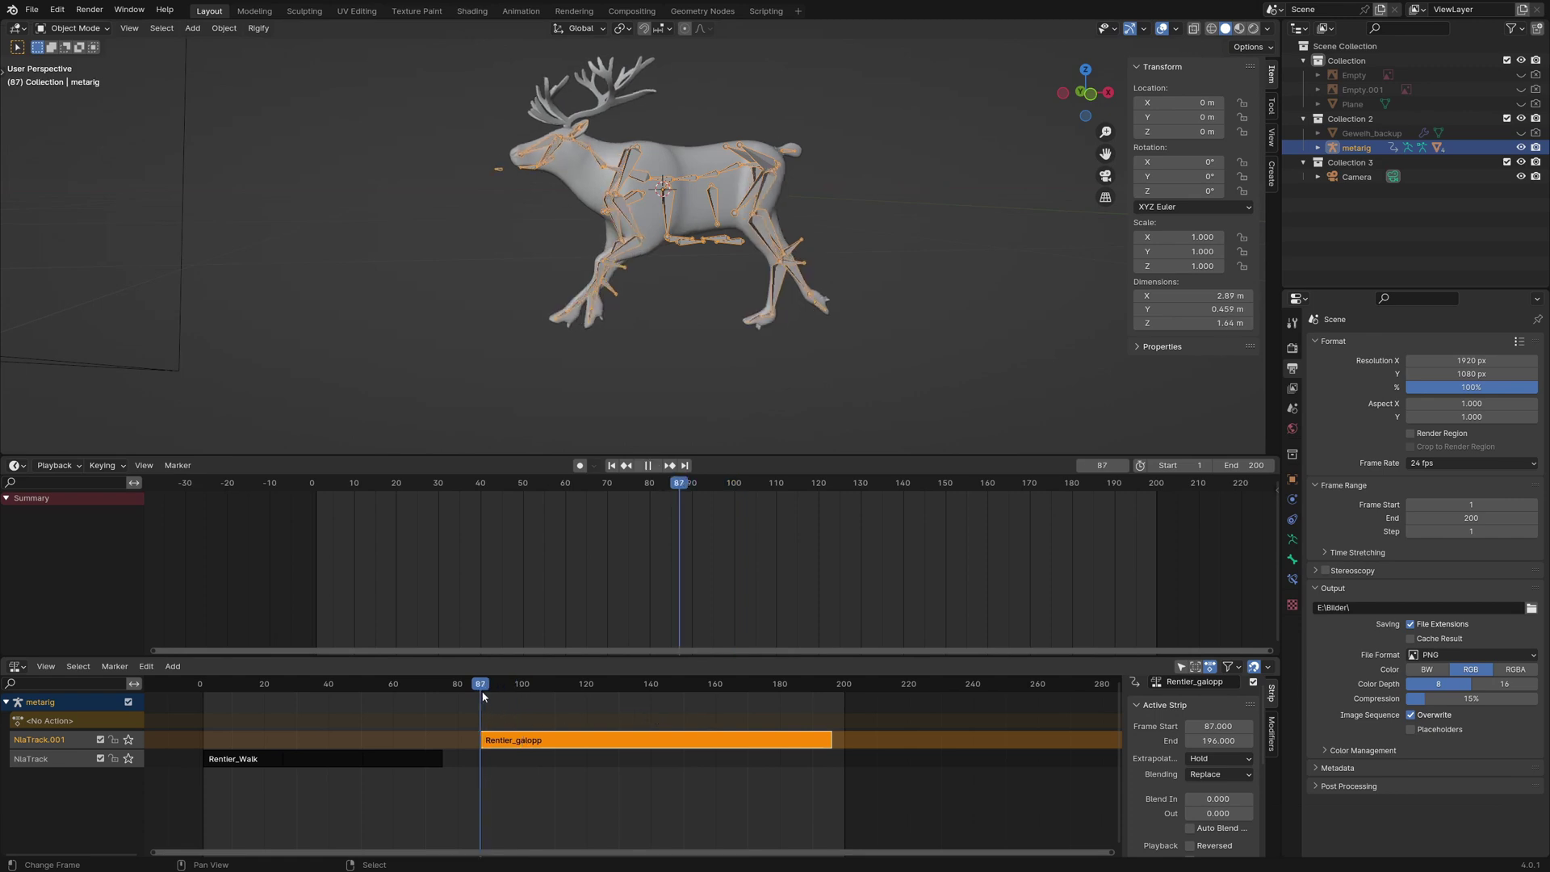
left_click_drag(482, 690, 377, 692)
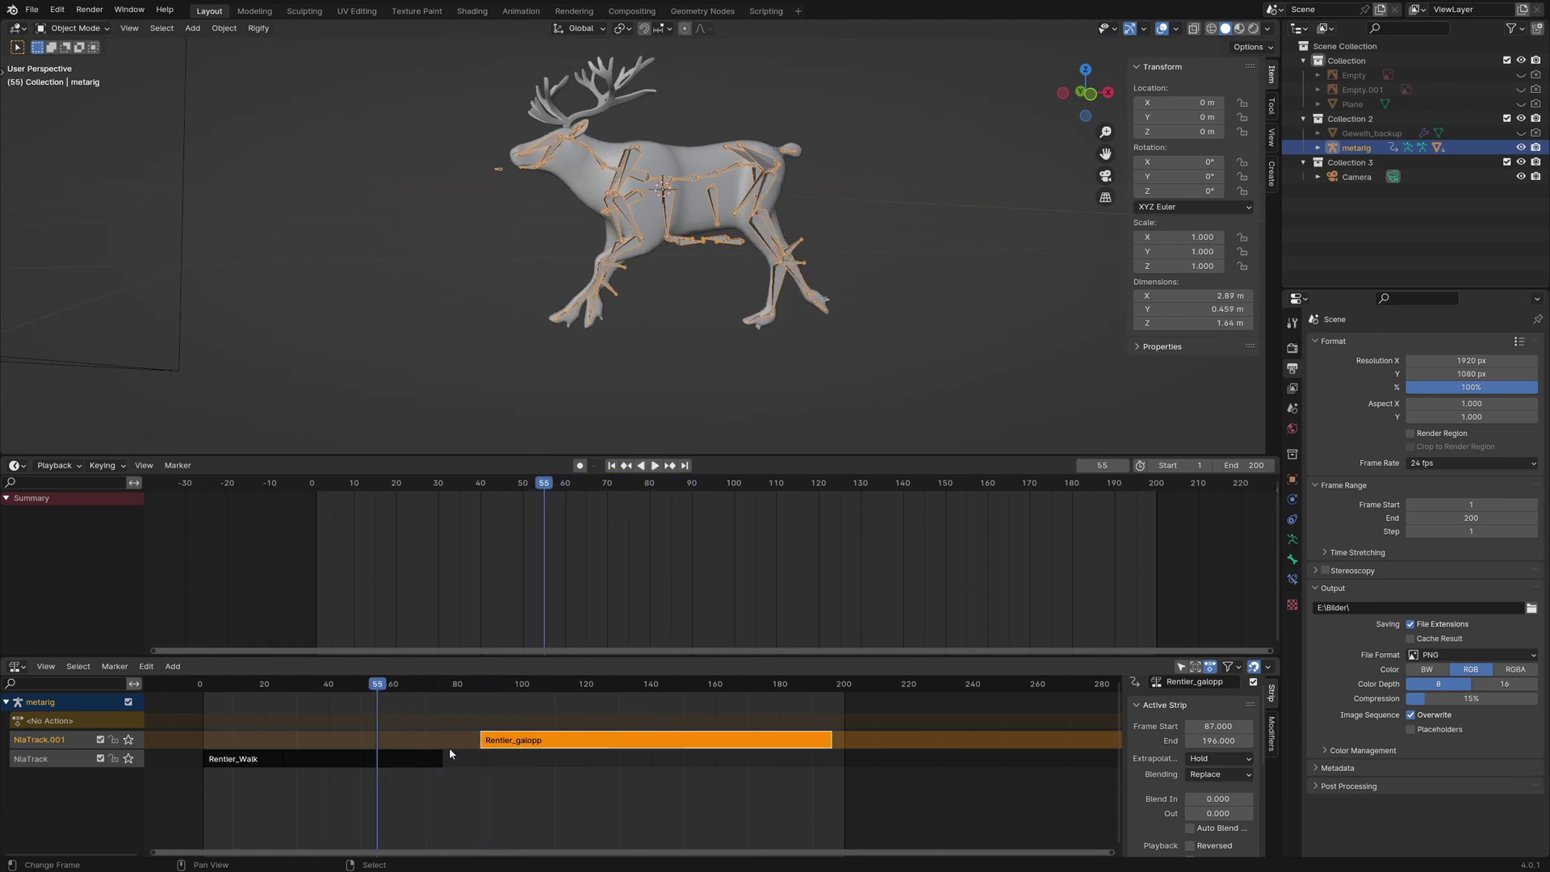
key("shift+Left")
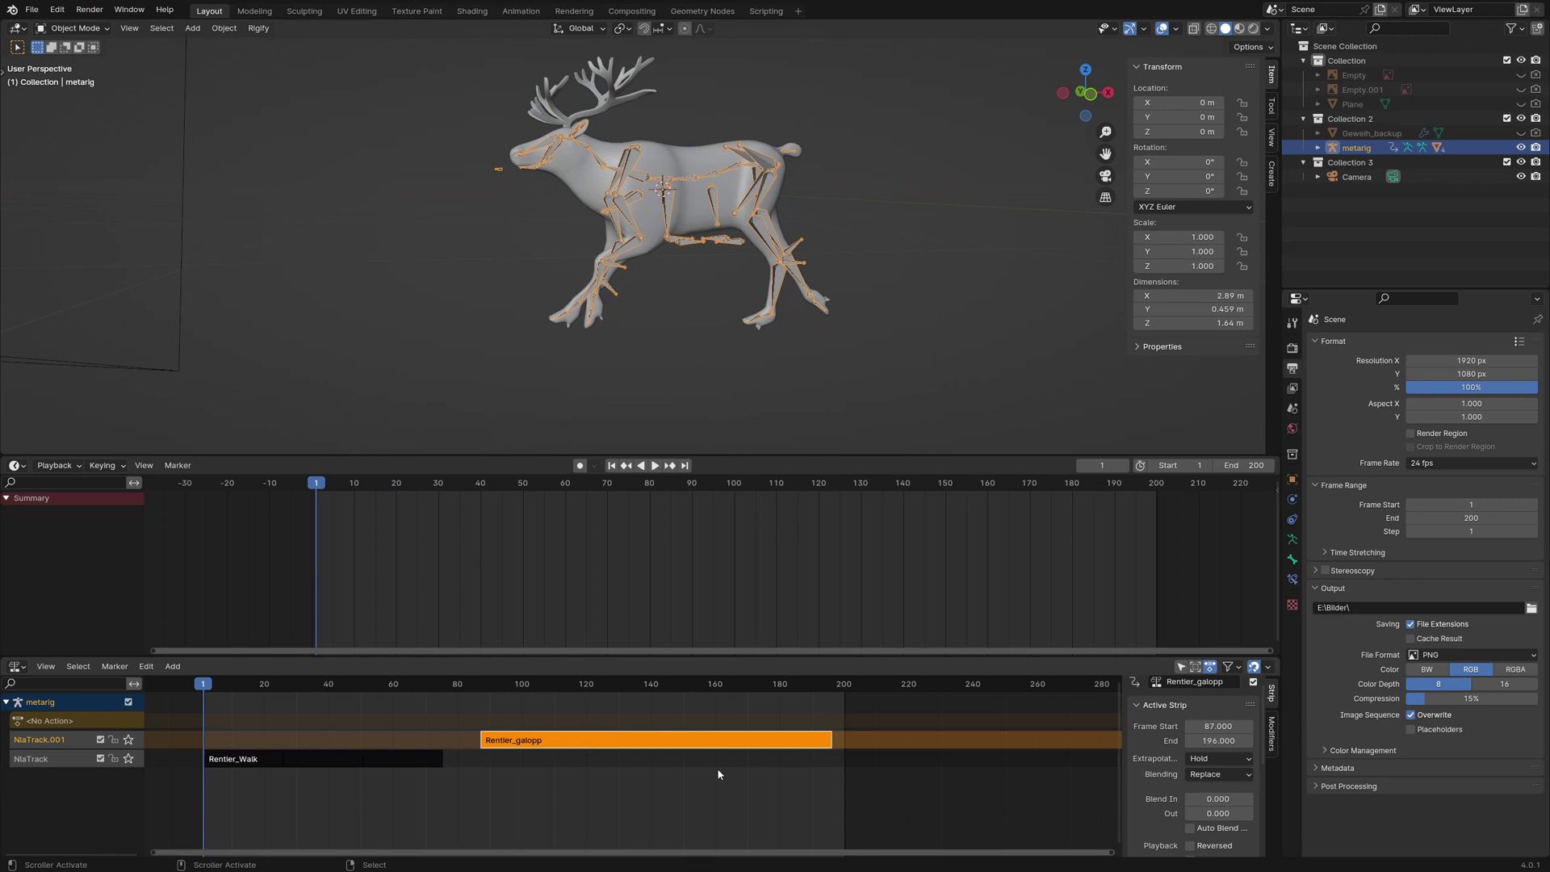
left_click(1216, 759)
left_click(1221, 773)
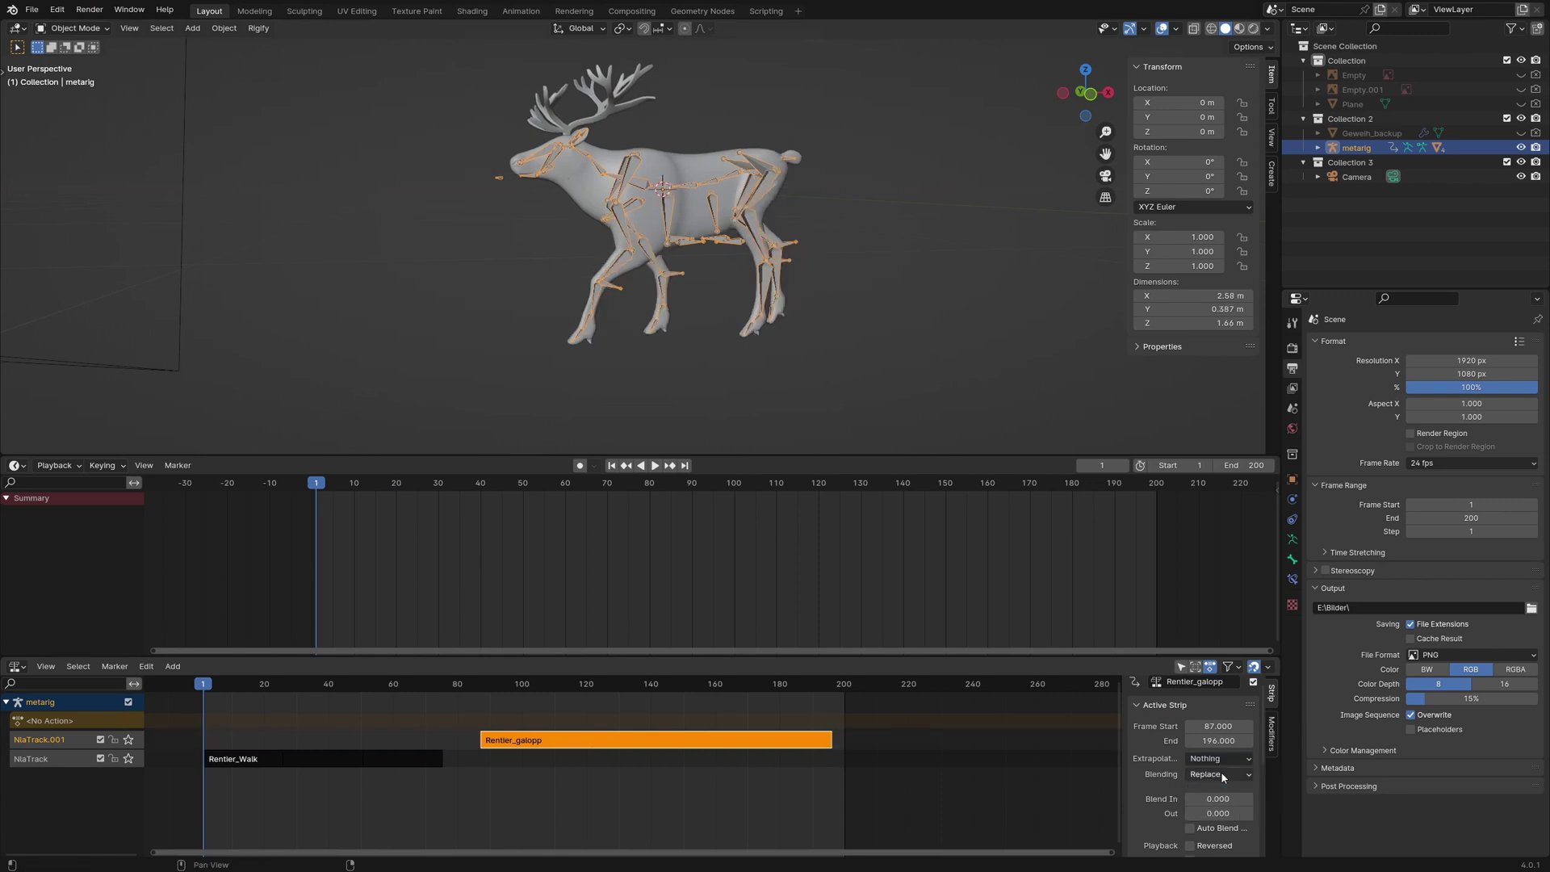
left_click(657, 466)
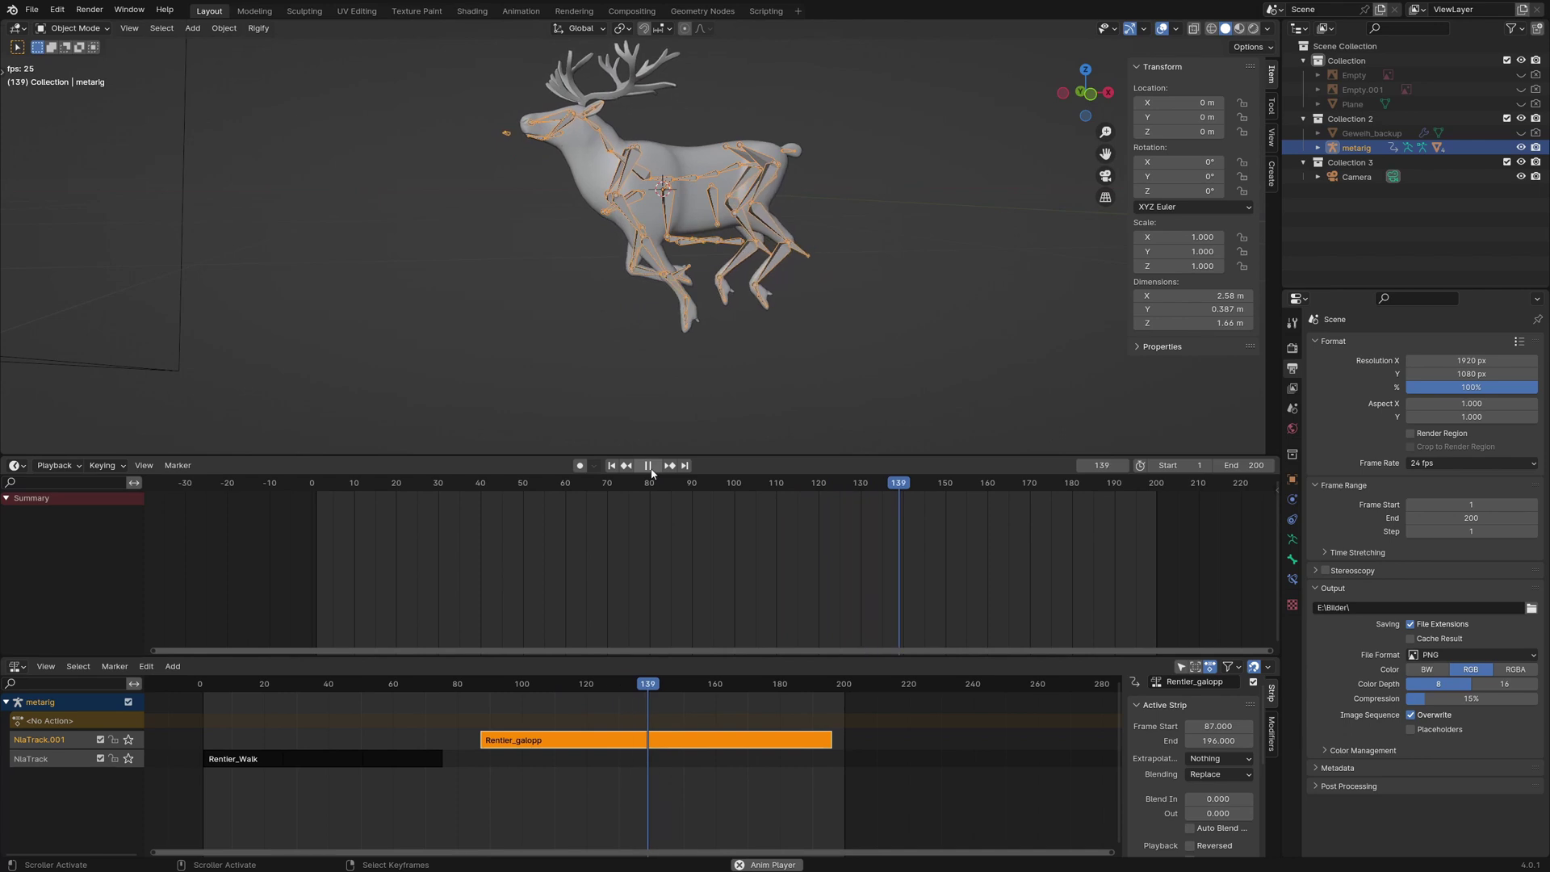
- Stop the playback and set the Rentier_galopp strip's start frame to 66 so that it overlaps the walk strip
key("Escape")
left_click(709, 718)
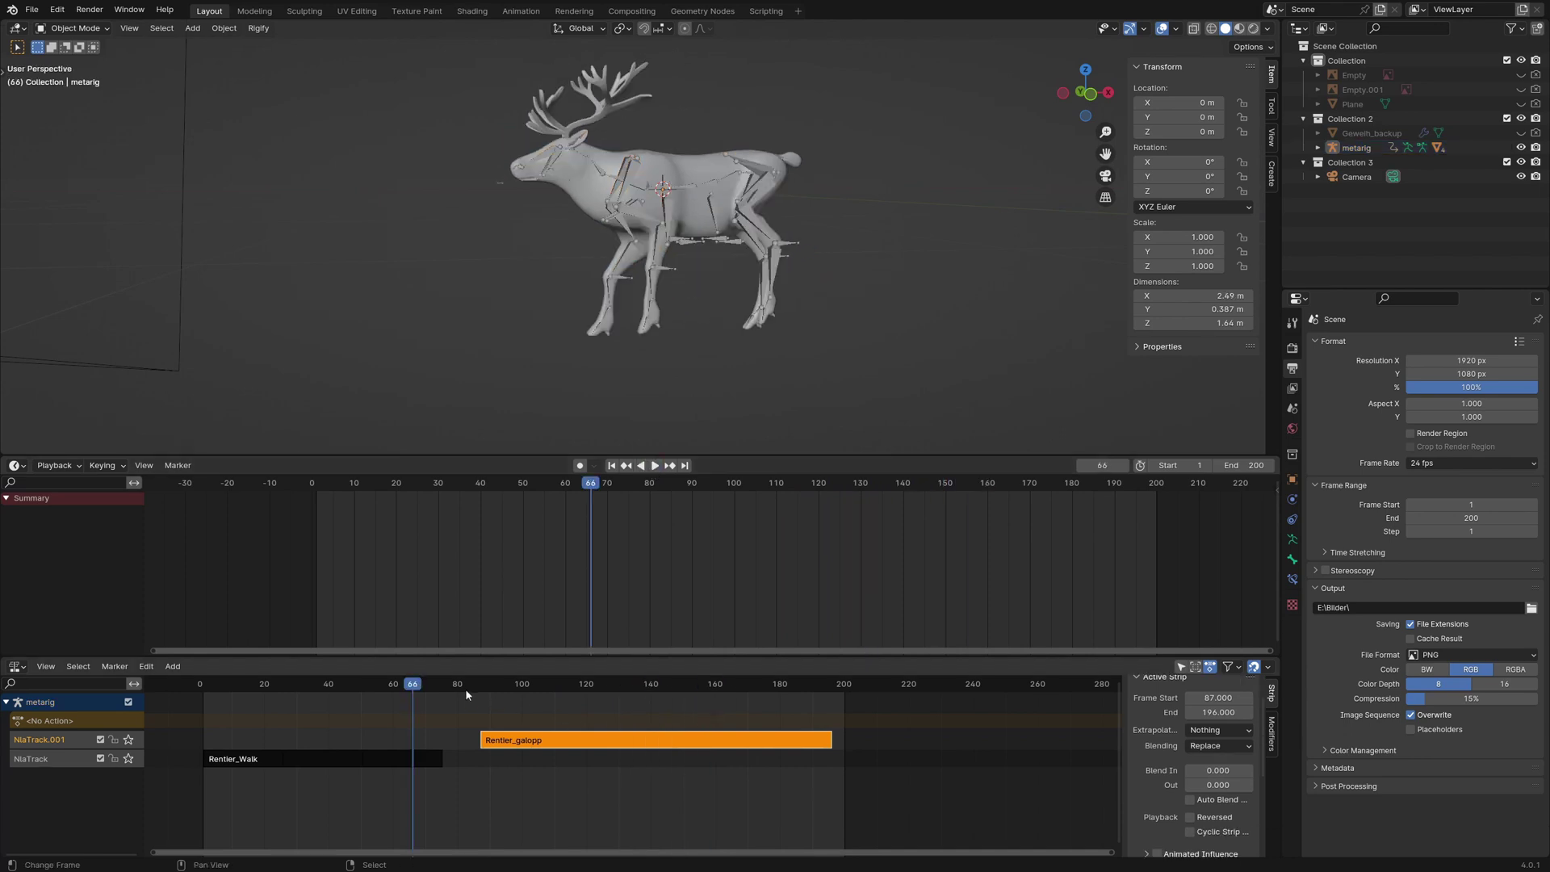
left_click(466, 695)
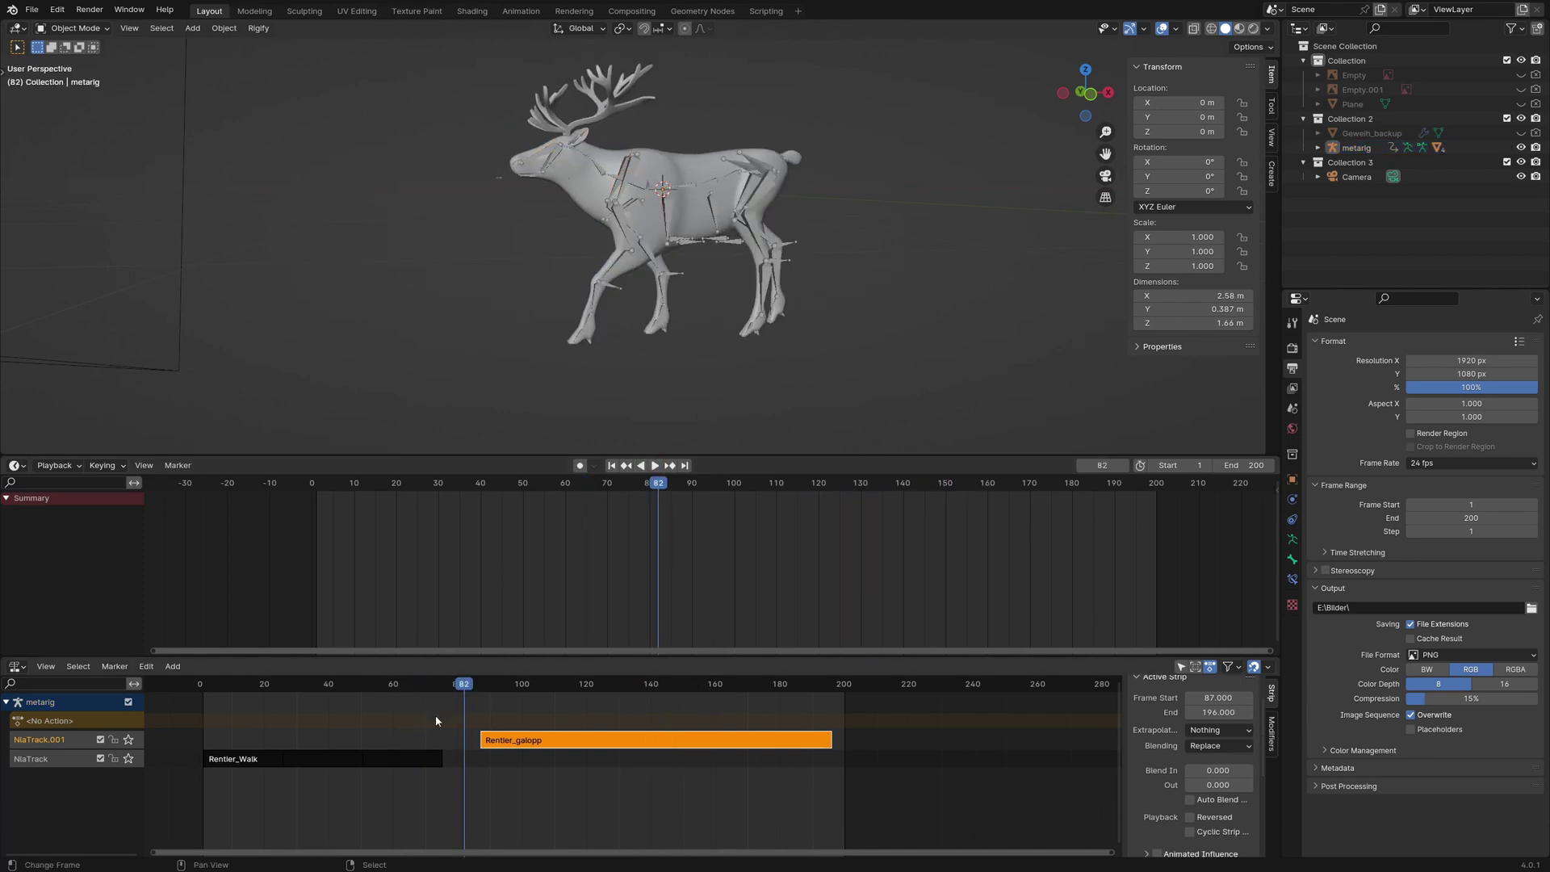
left_click(1215, 697)
type("66")
key("Return")
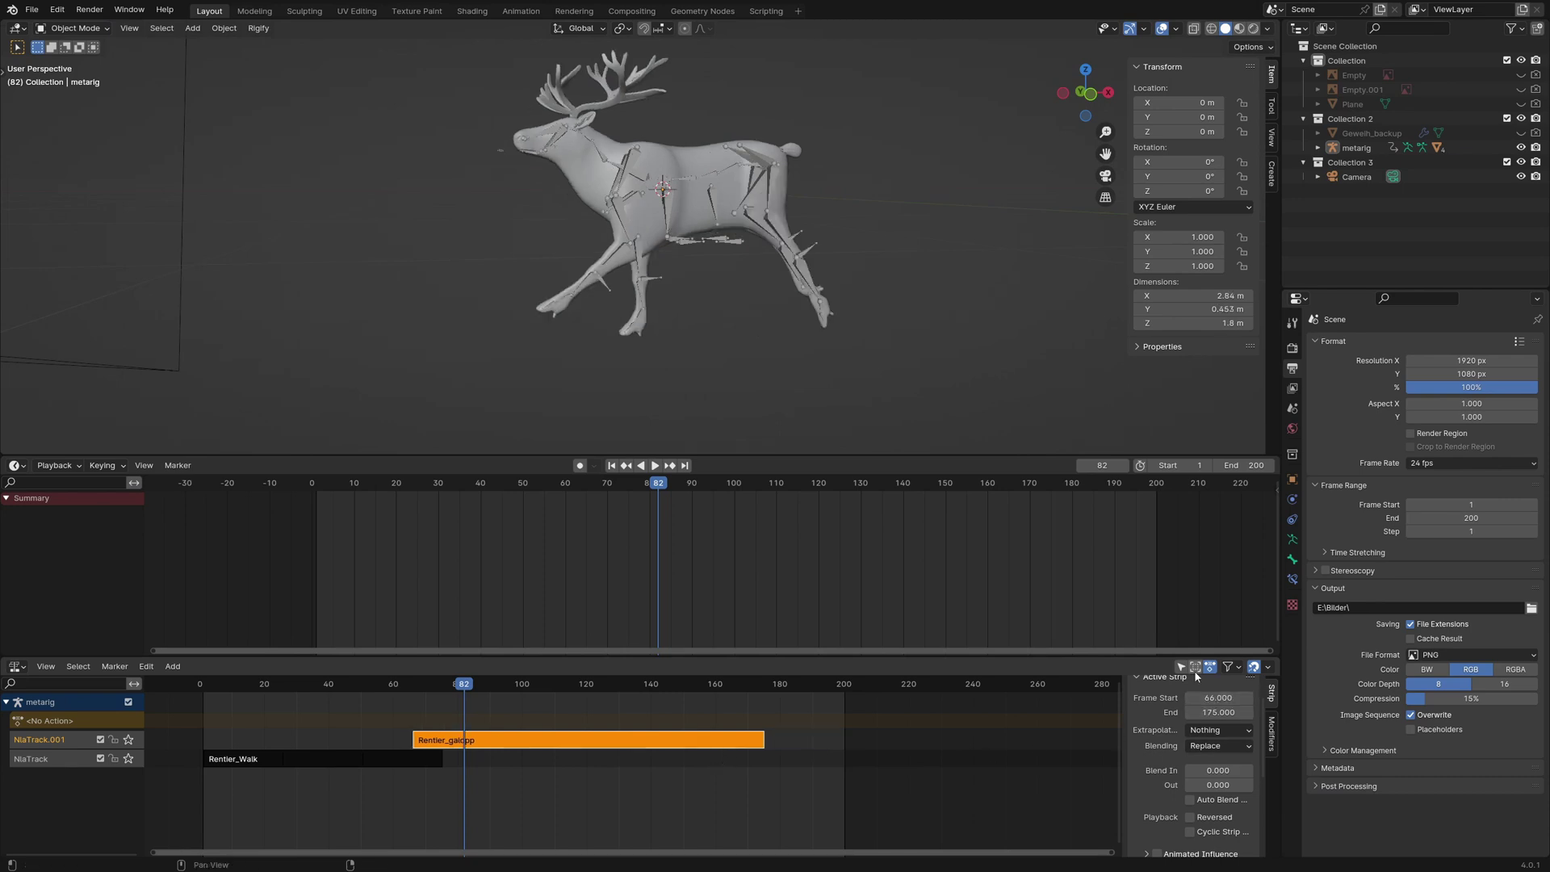
- Set the Rentier_galopp strip's playback scale to 0.2 and its repeat count to 4
scroll(1200, 833, "down", 5)
left_click(1217, 809)
type("0.2")
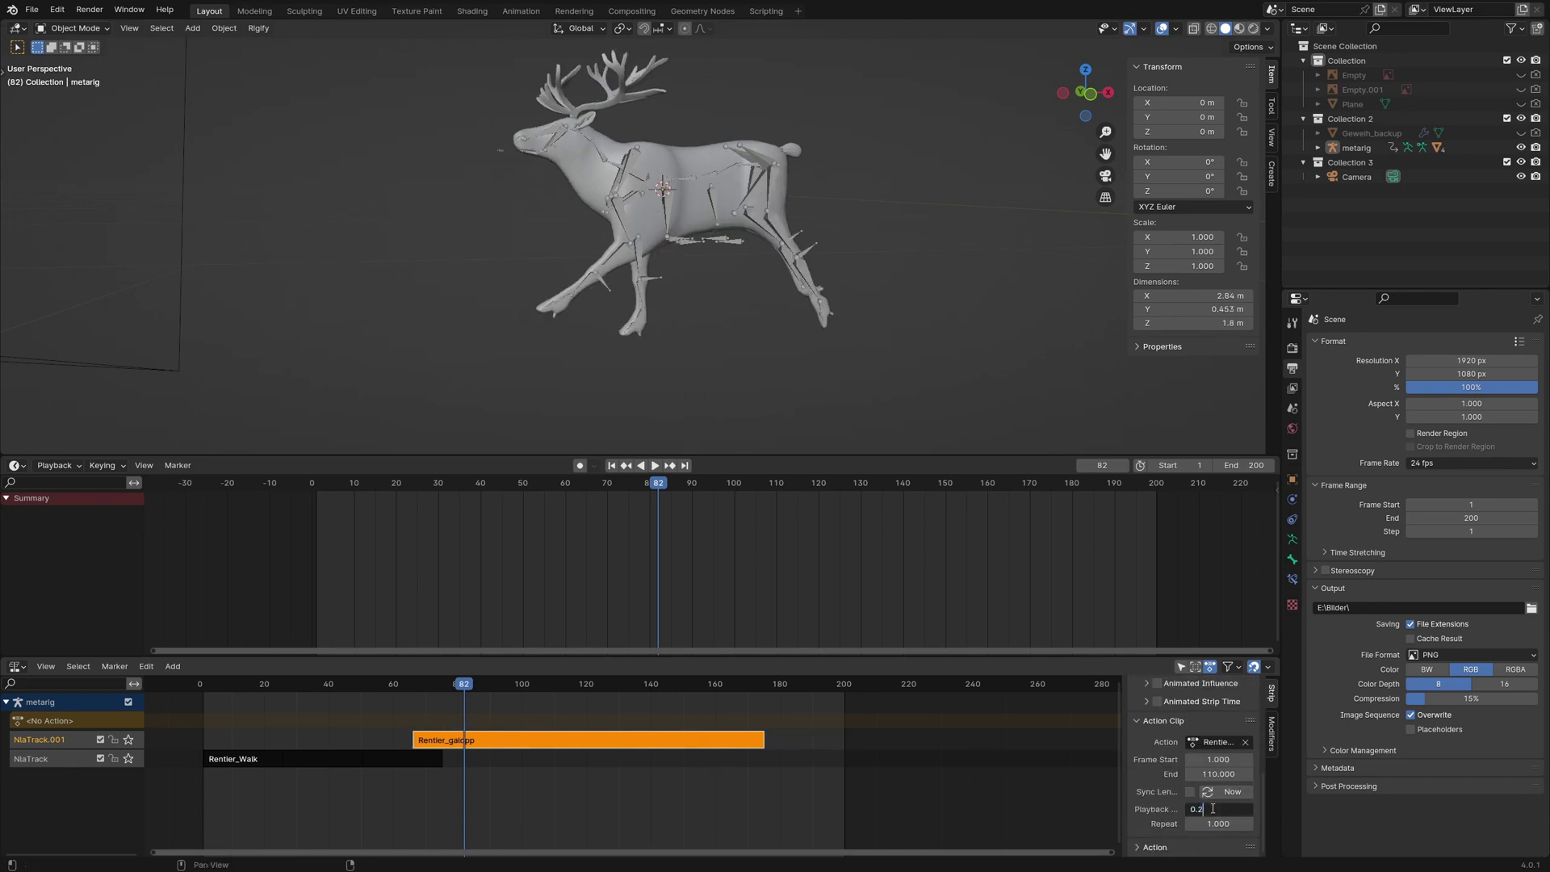
key("Return")
left_click(1217, 823)
type("4")
key("Return")
- Play the animation across the change from walk to gallop, and move the current frame to 66 to inspect the transition
left_click(356, 683)
left_click(655, 466)
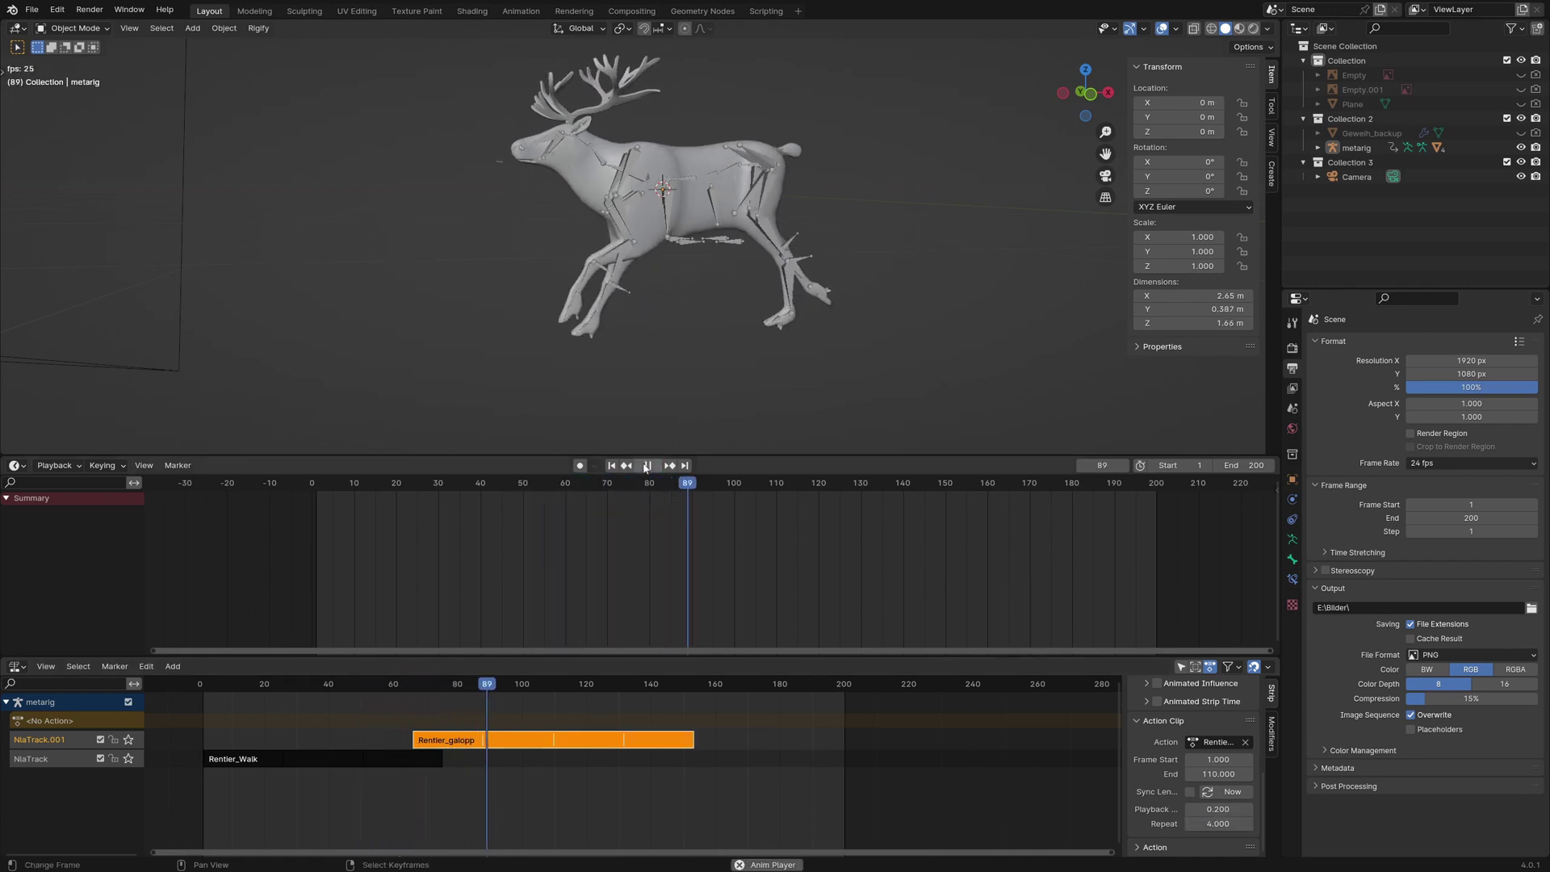
key("space")
left_click(417, 684)
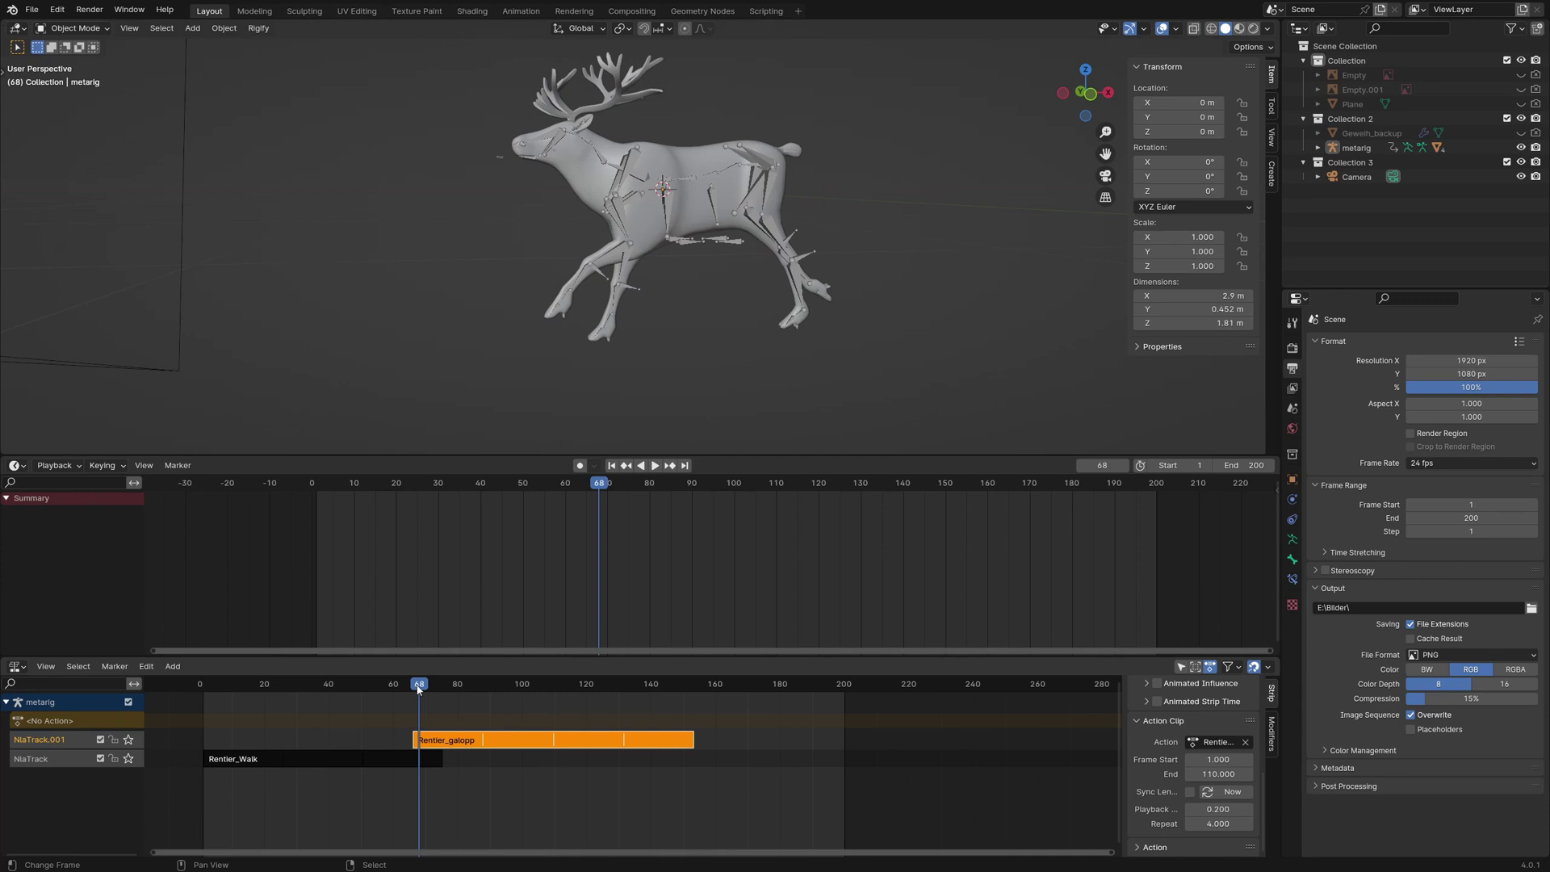
left_click_drag(416, 688, 413, 686)
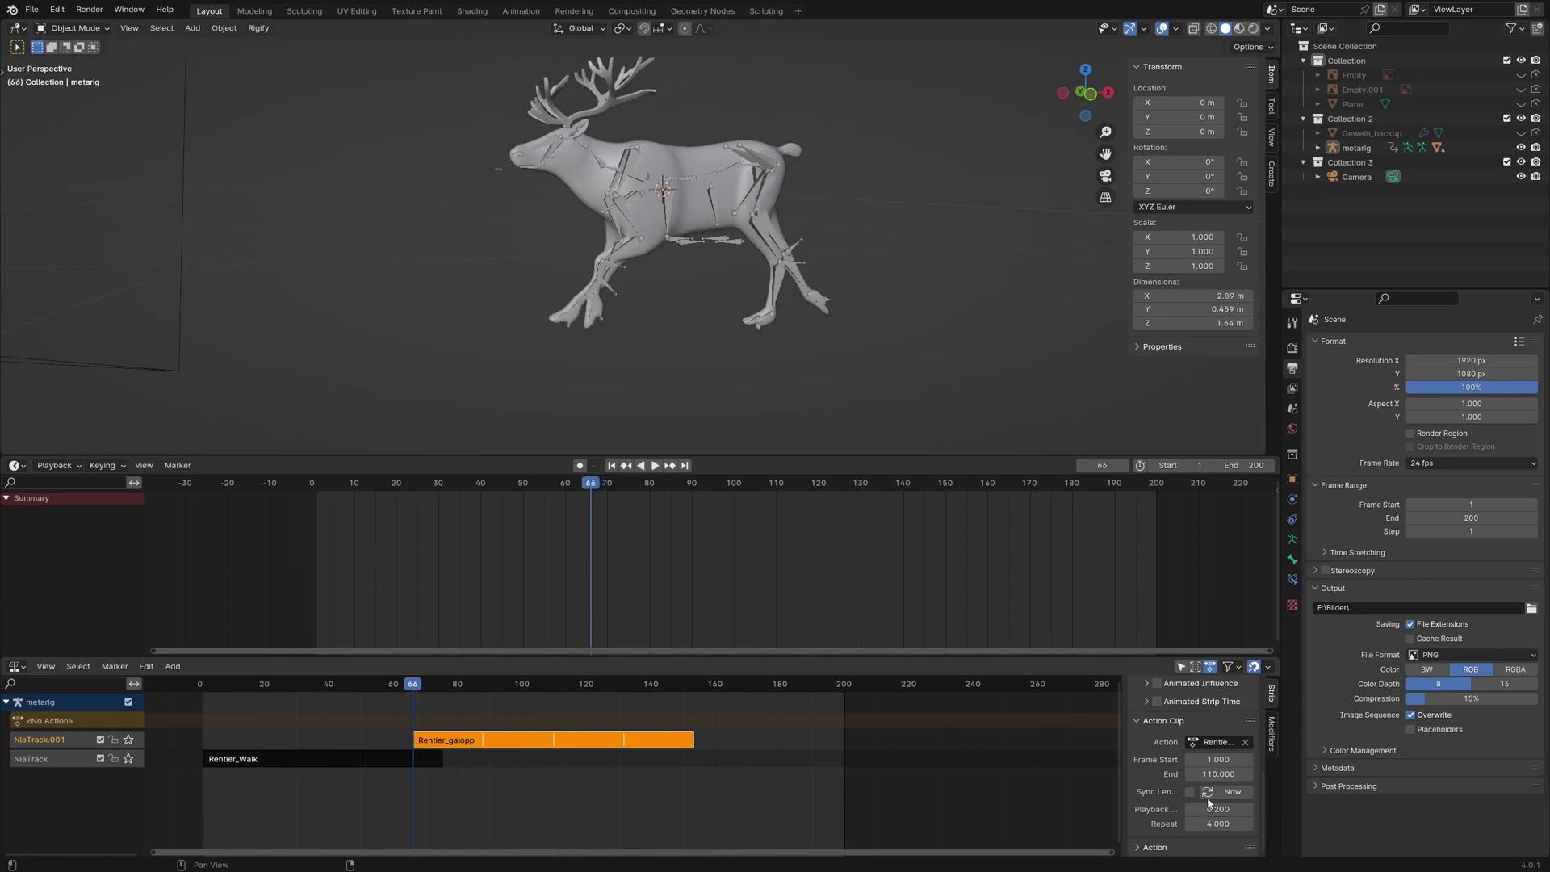
- Set the Rentier_galopp strip's Blend In and Blend Out to 8 frames each
scroll(1189, 798, "up", 5)
scroll(1189, 798, "up", 3)
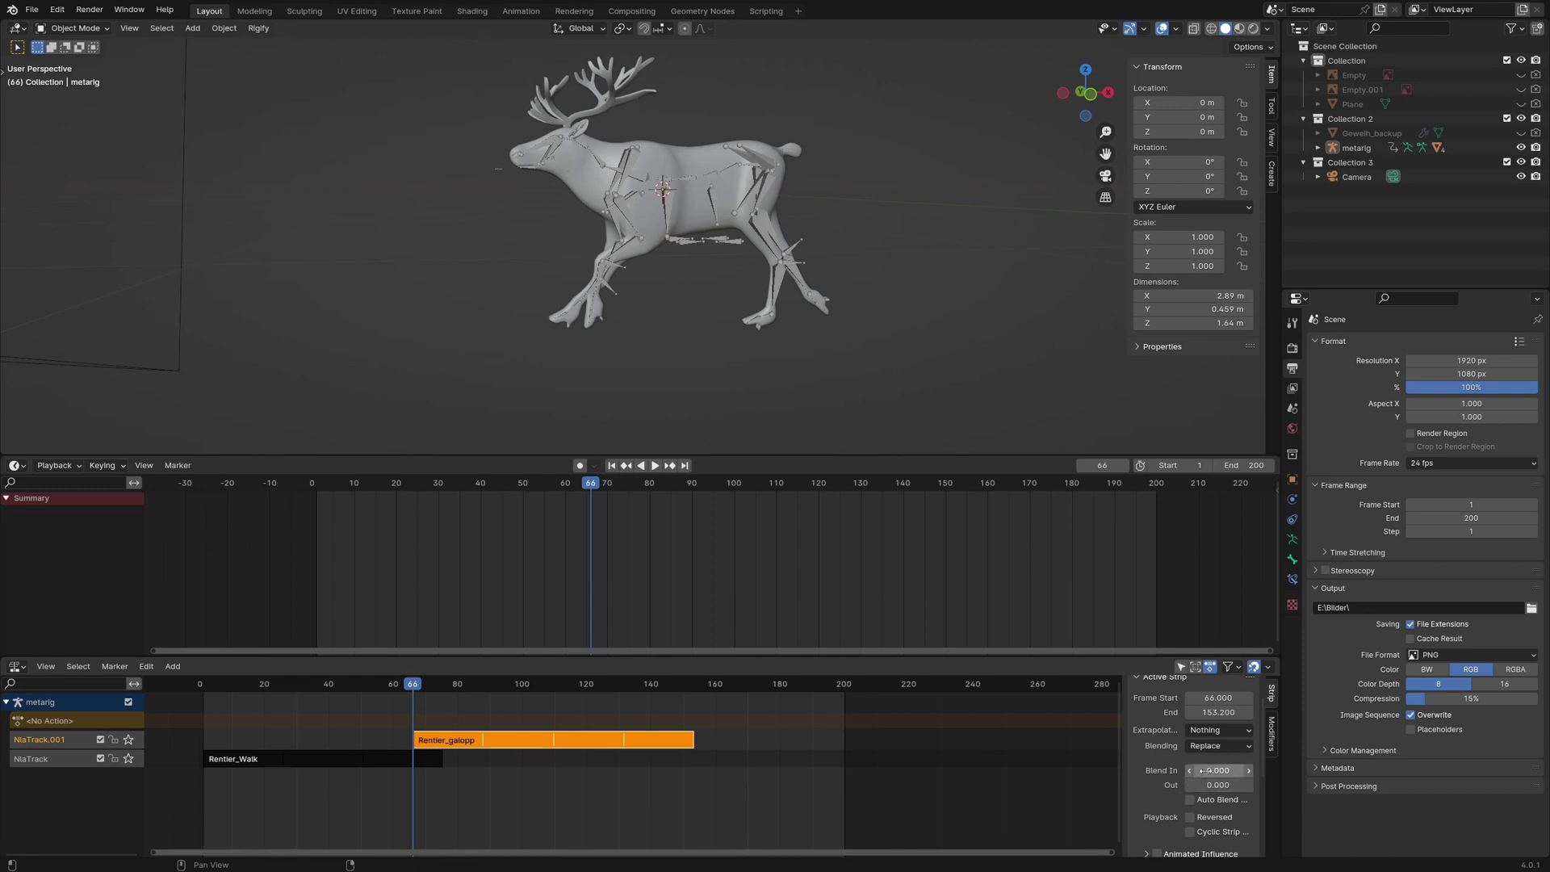
left_click(1202, 770)
type("8")
key("Return")
left_click(1198, 785)
type("8")
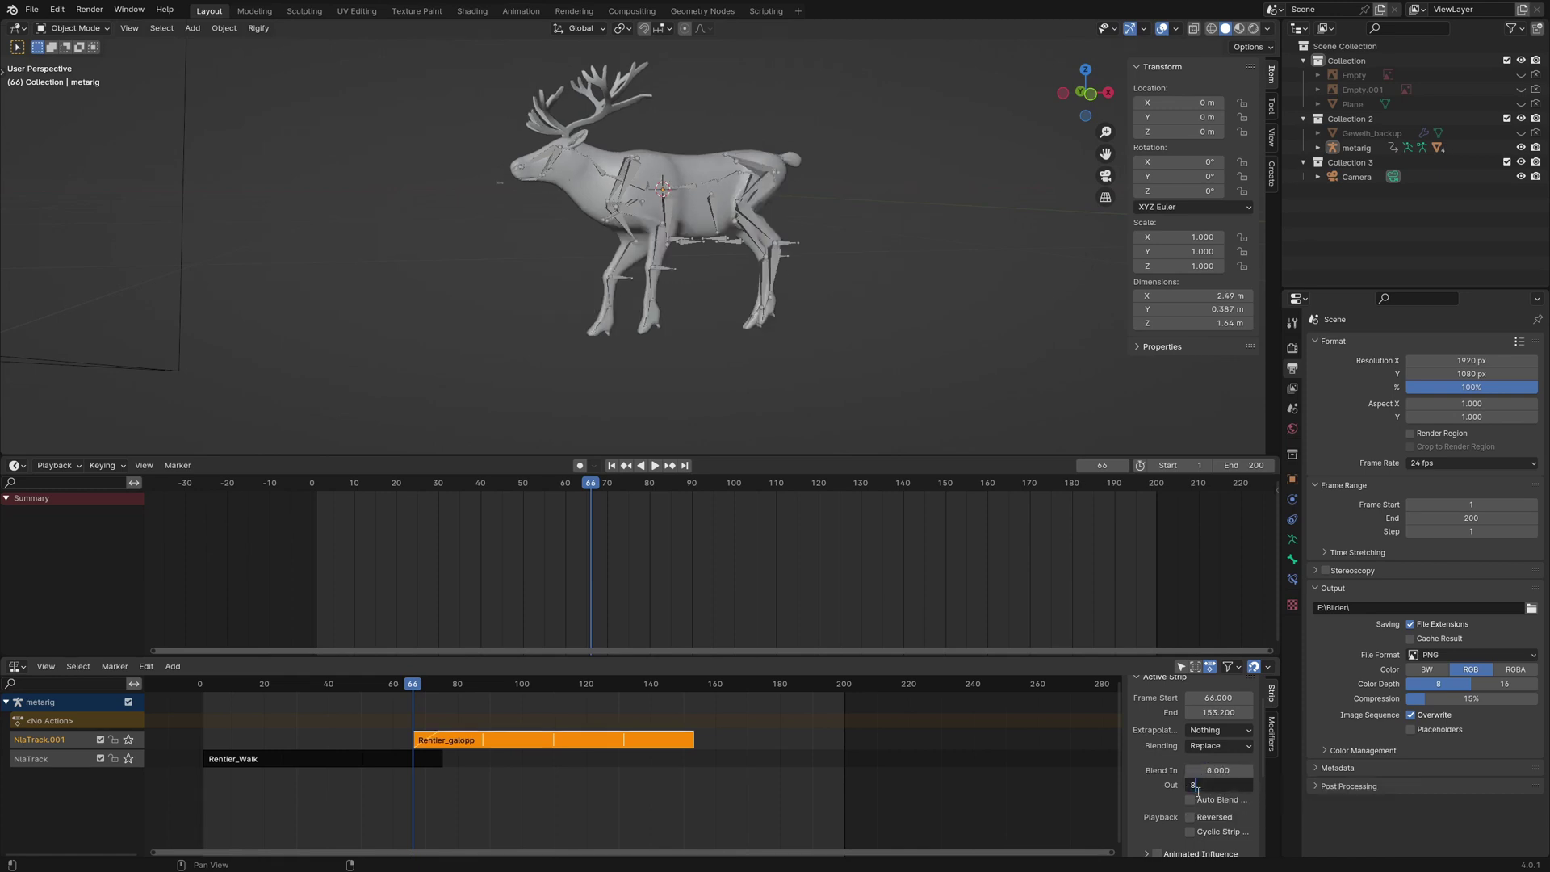
key("Return")
- Play the animation from frame 41 through the blended transition into the gallop, and stop it at about frame 130
left_click(333, 690)
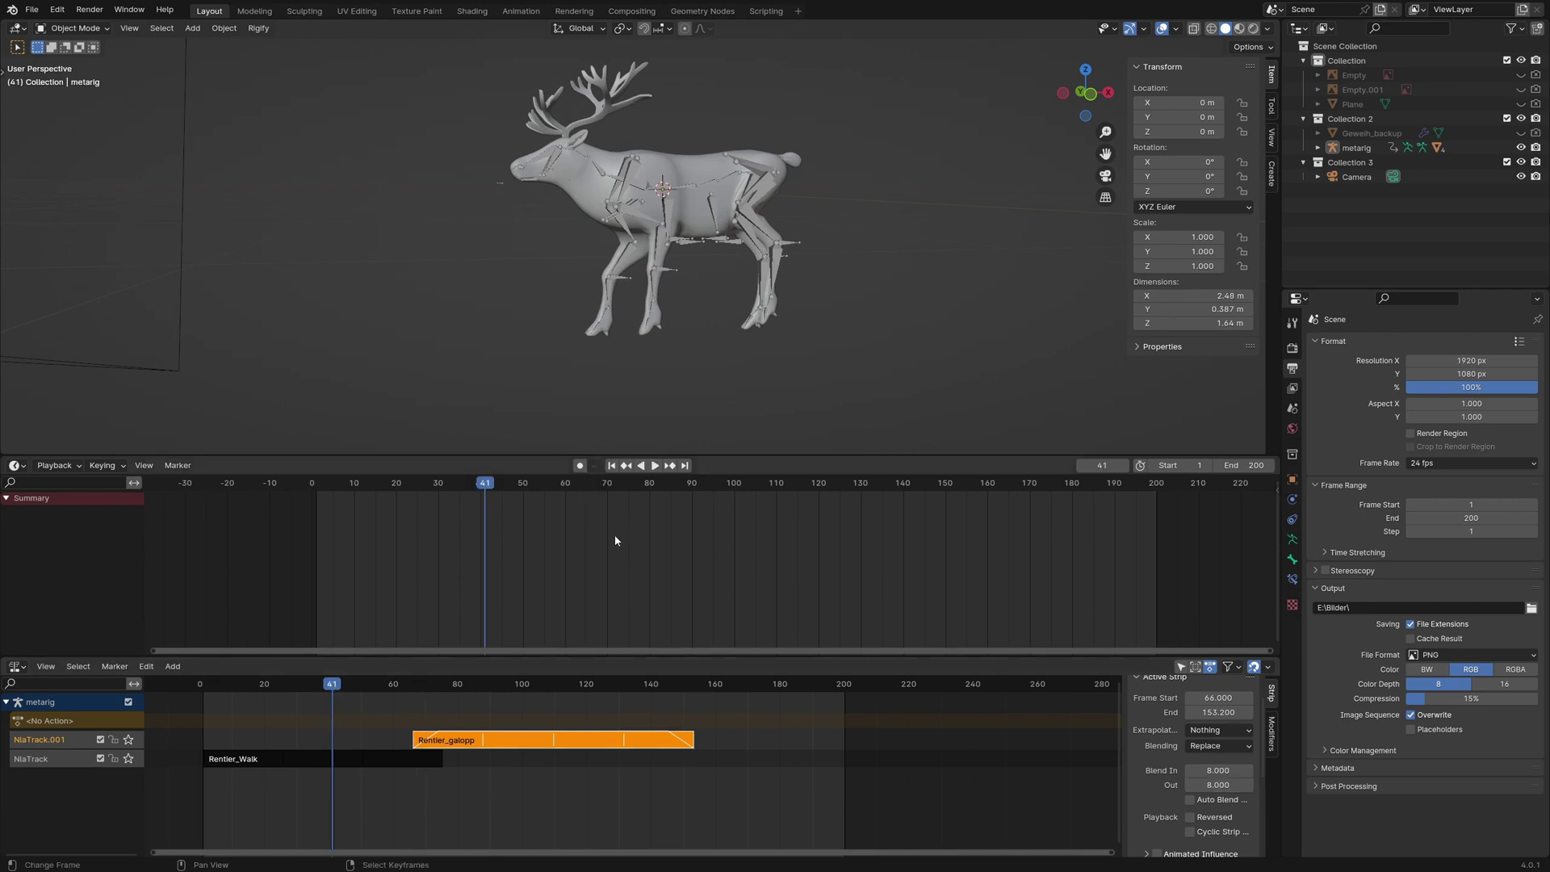
left_click(653, 466)
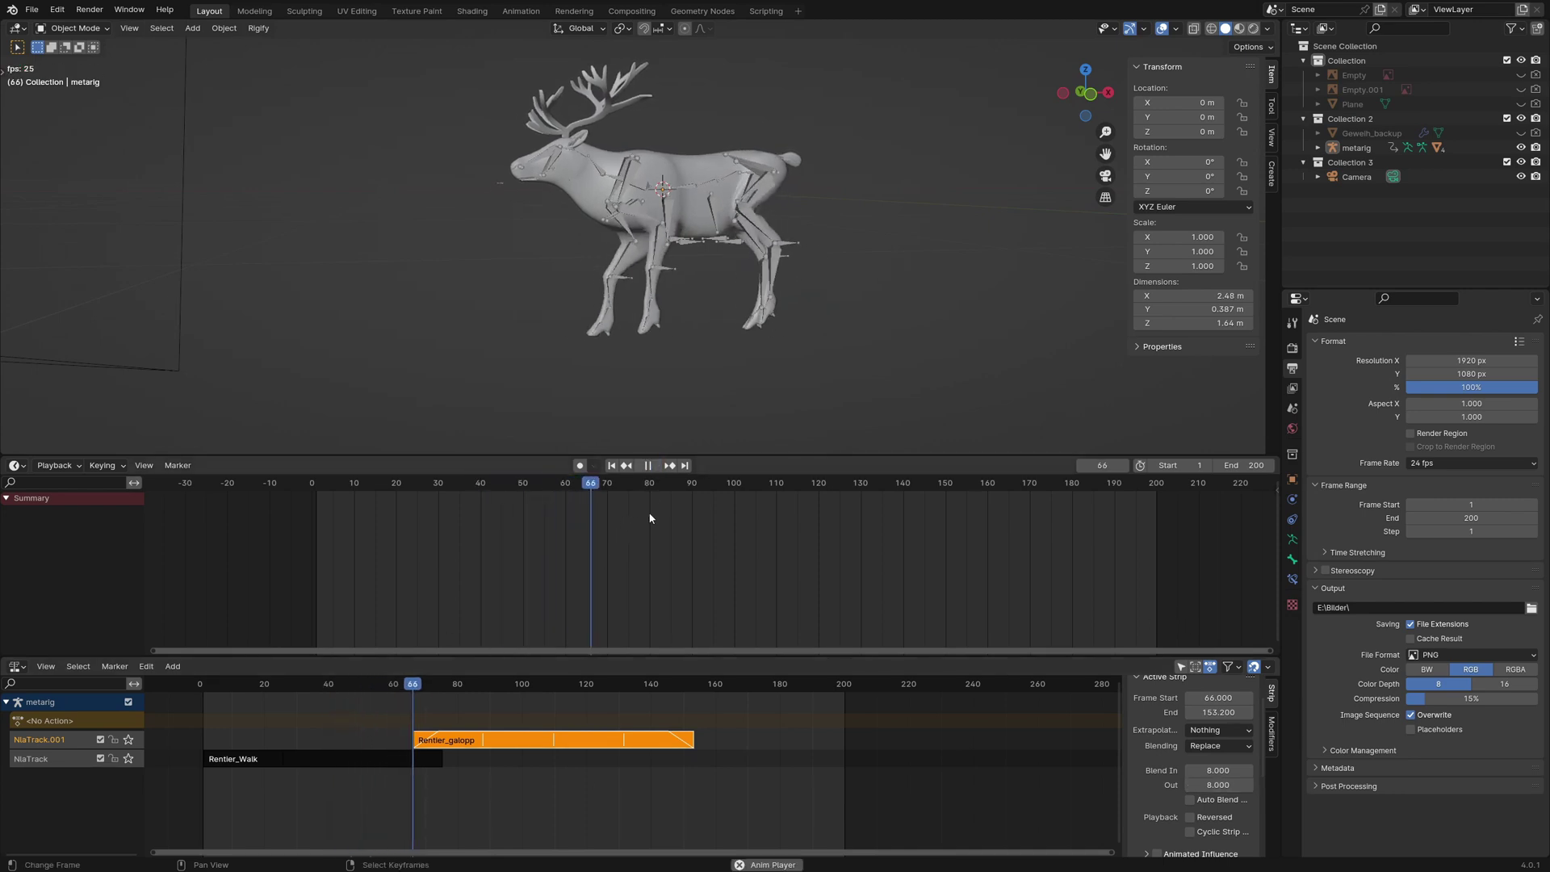
left_click(648, 466)
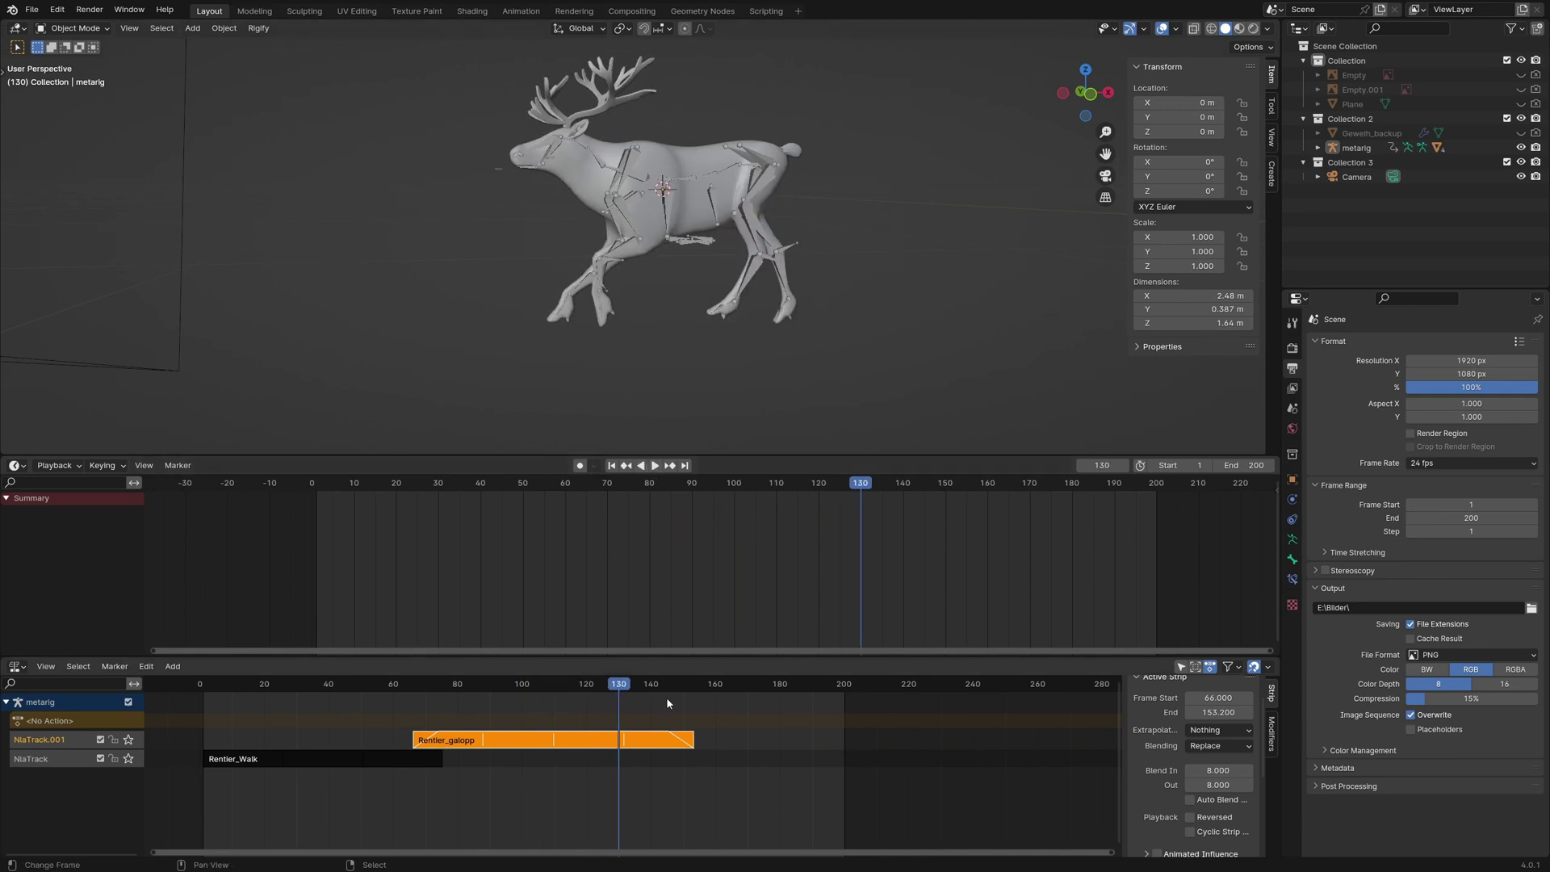
- Duplicate the Rentier_Walk strip on its track with the copy starting at frame 147, and play the animation from frame 48
key("g")
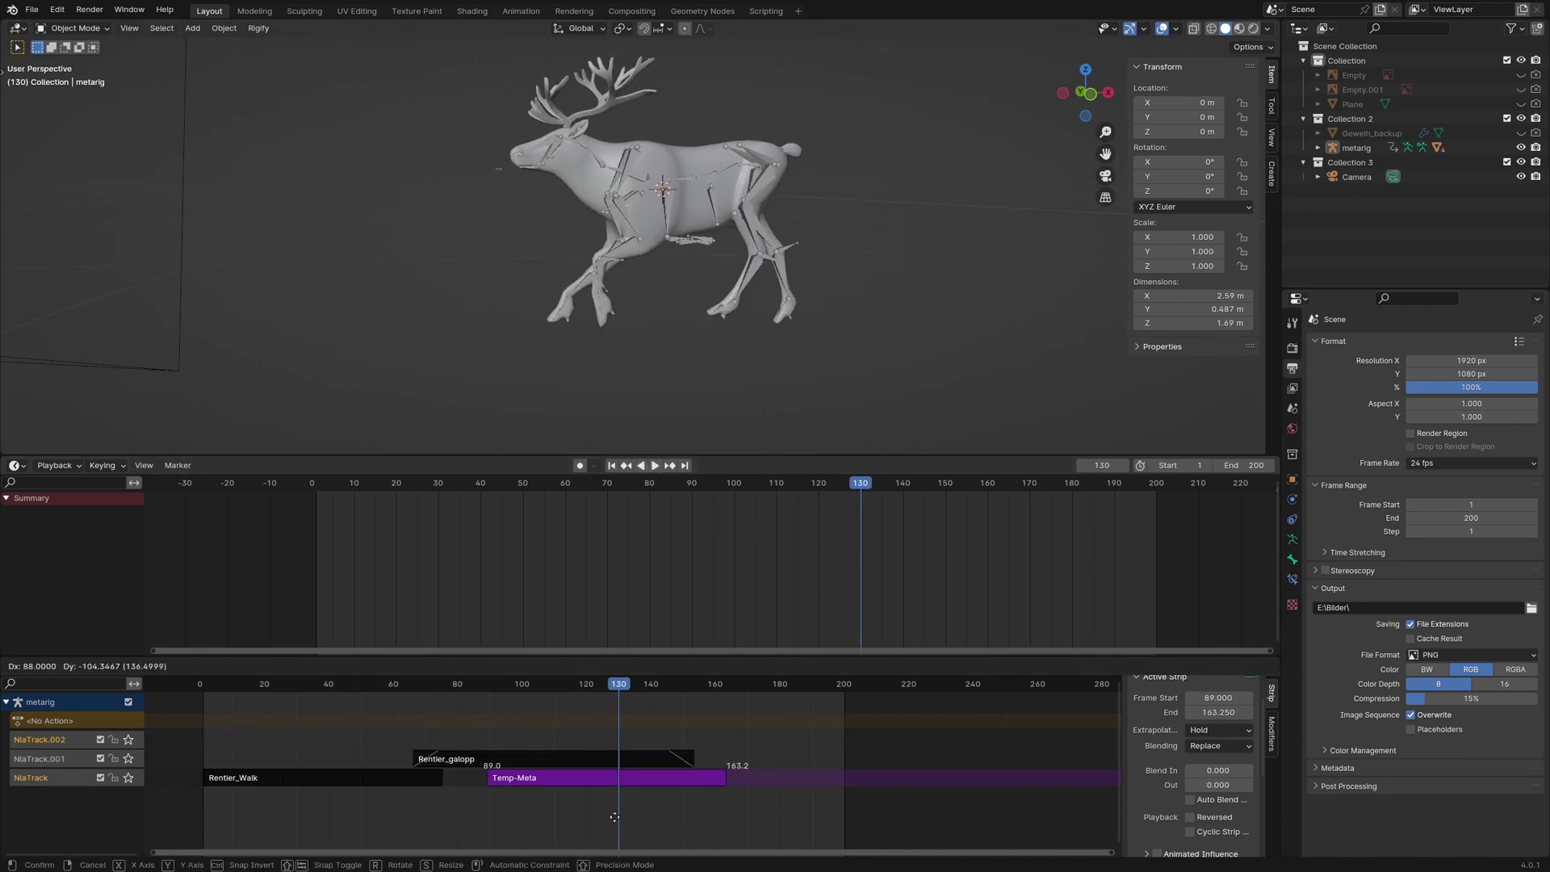
left_click(793, 822)
left_click(349, 684)
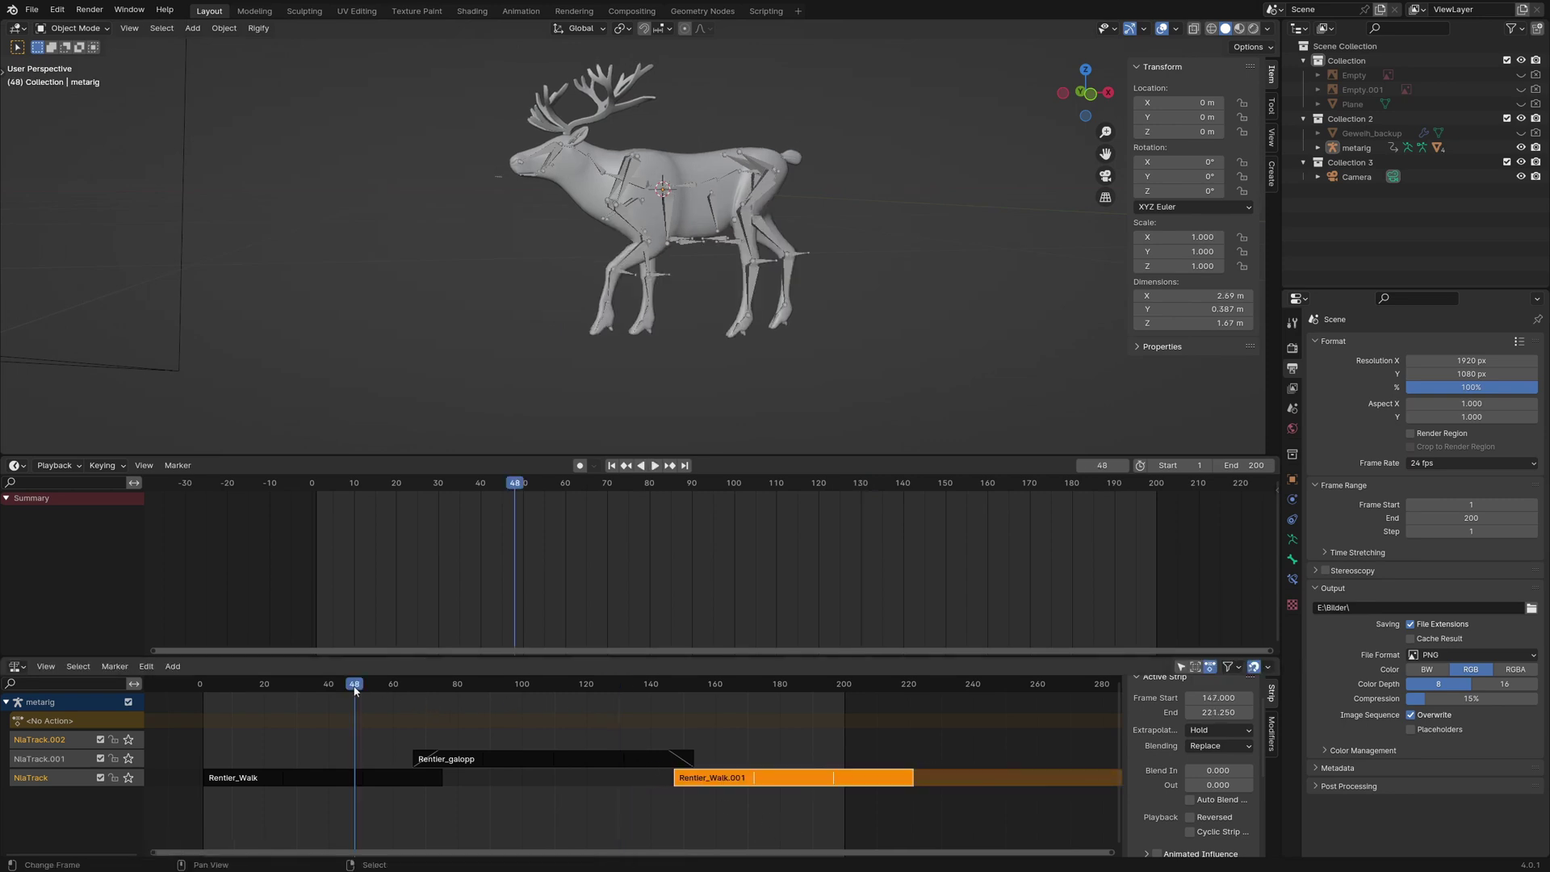
left_click(655, 465)
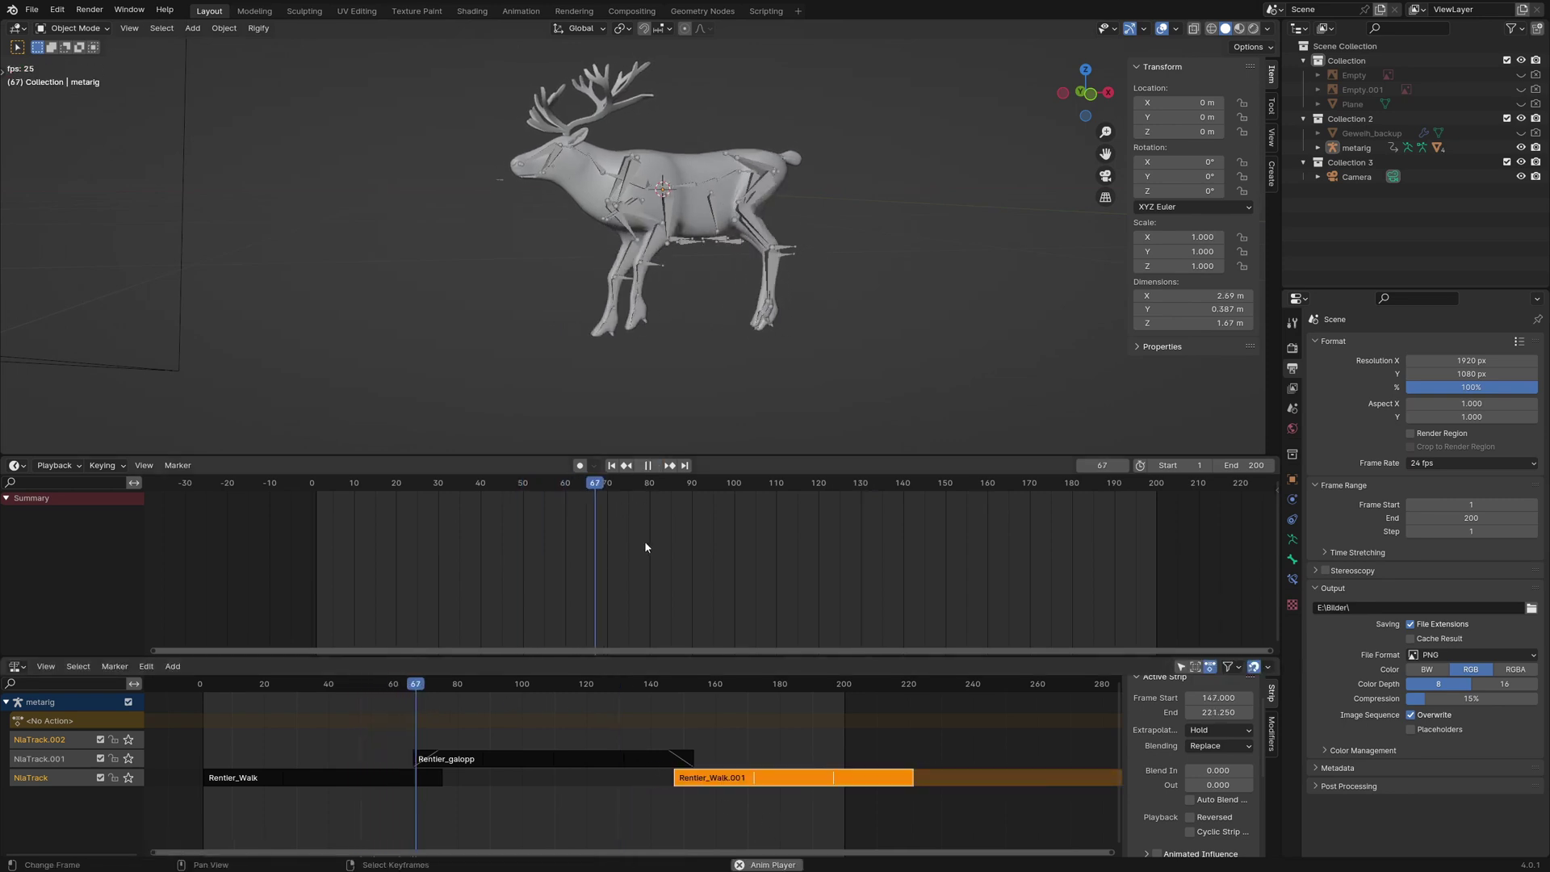